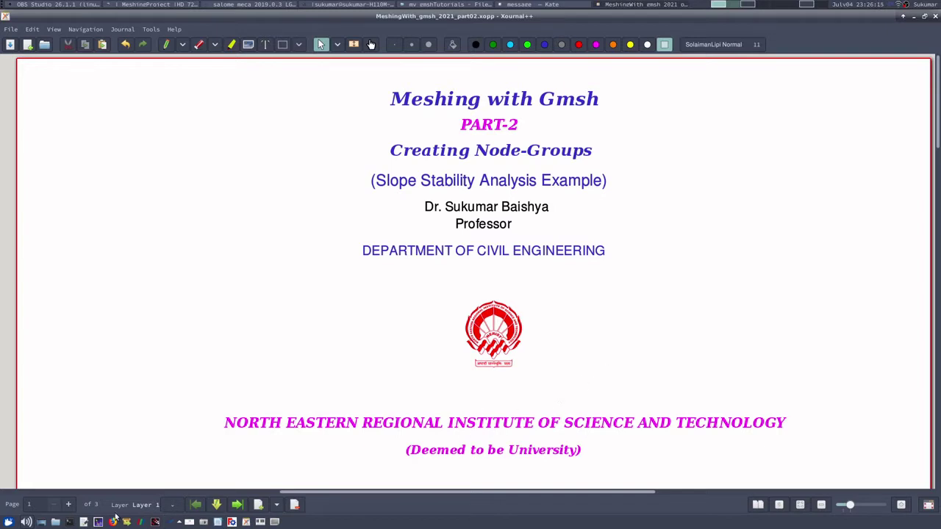
Go to page 2 of the Xournal++ notes, the Steps list for node groups and MED saving
{"action": "left_click", "coordinate": [68, 505]}
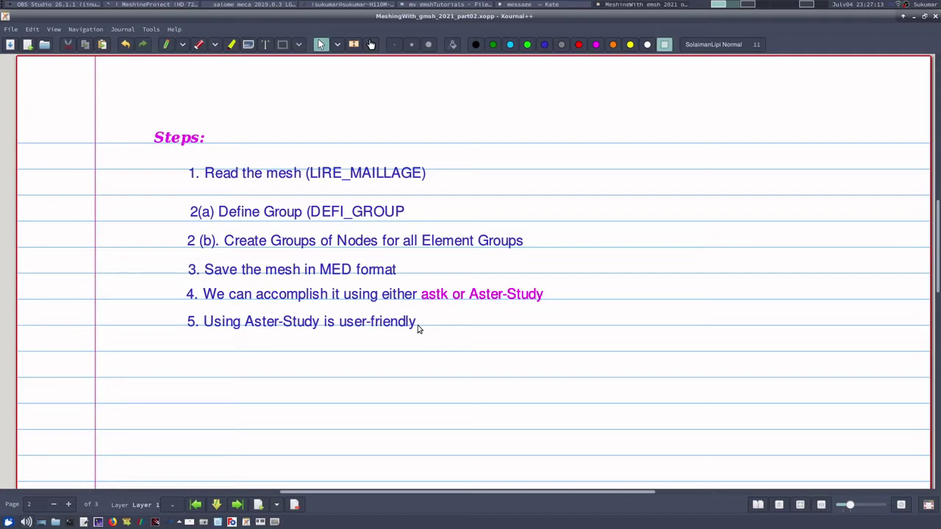
Bring salome_meca forward, activate the Mesh module and start a MED file import
{"action": "left_click", "coordinate": [265, 6]}
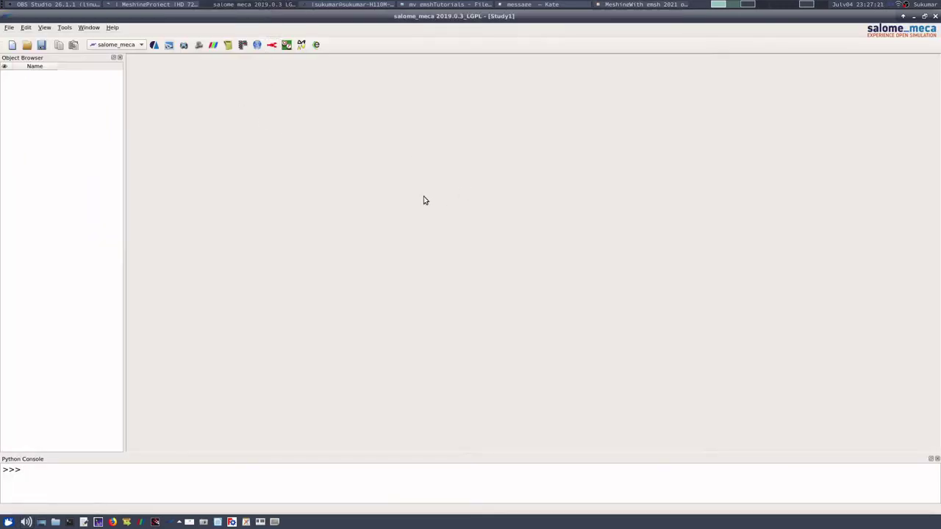
{"action": "left_click", "coordinate": [200, 44]}
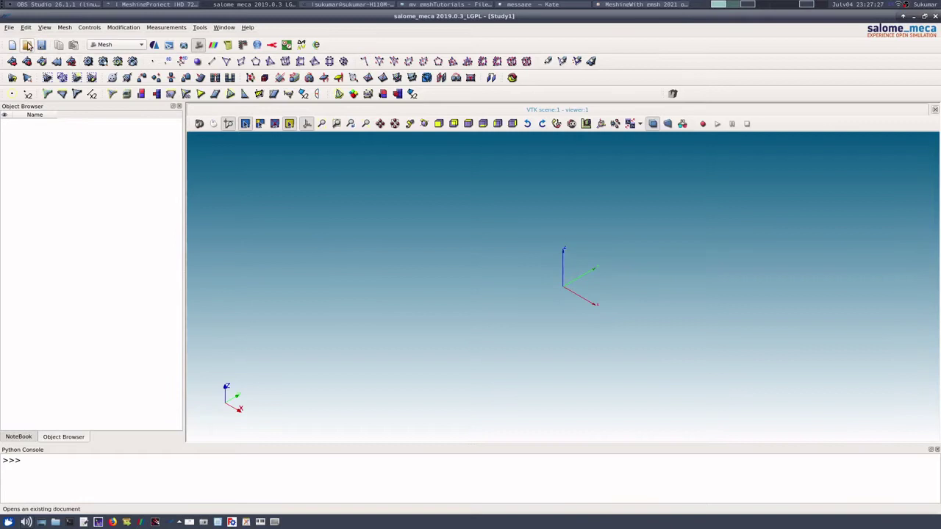
{"action": "left_click", "coordinate": [9, 28]}
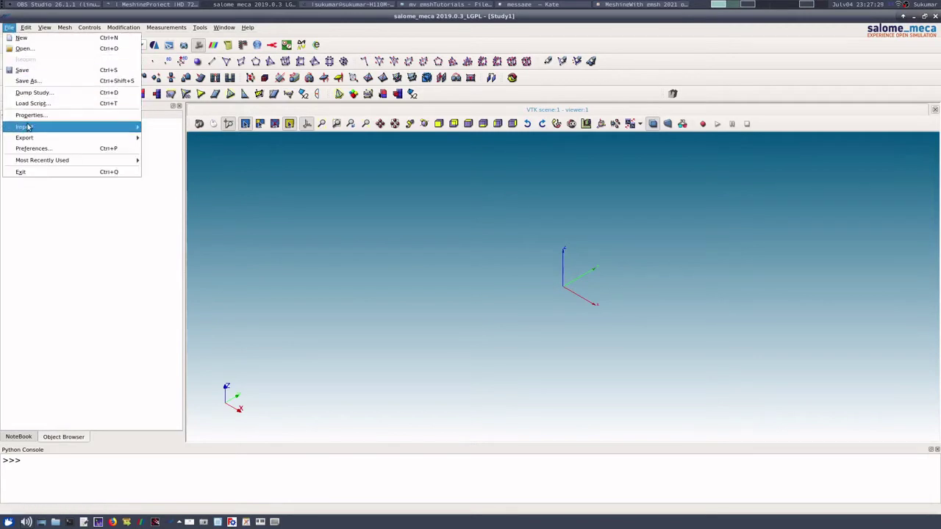
{"action": "mouse_move", "coordinate": [29, 127]}
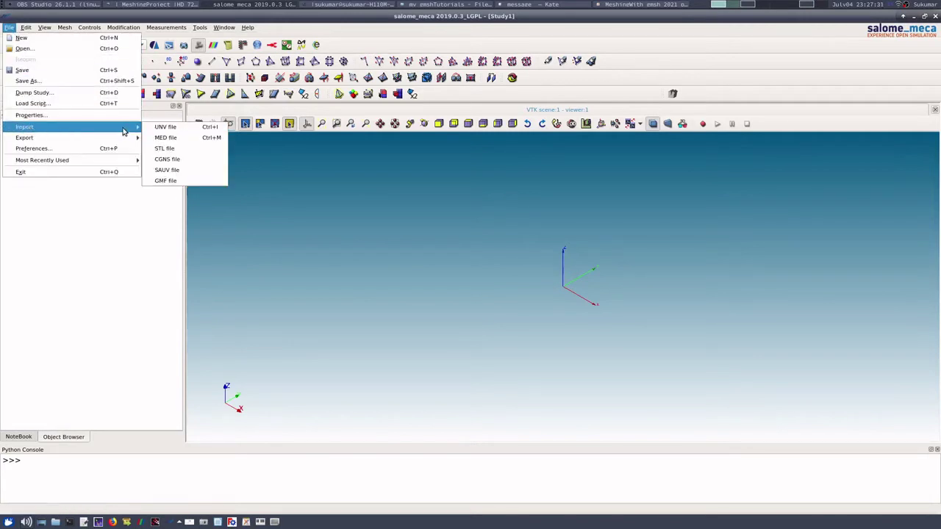
{"action": "left_click", "coordinate": [163, 138]}
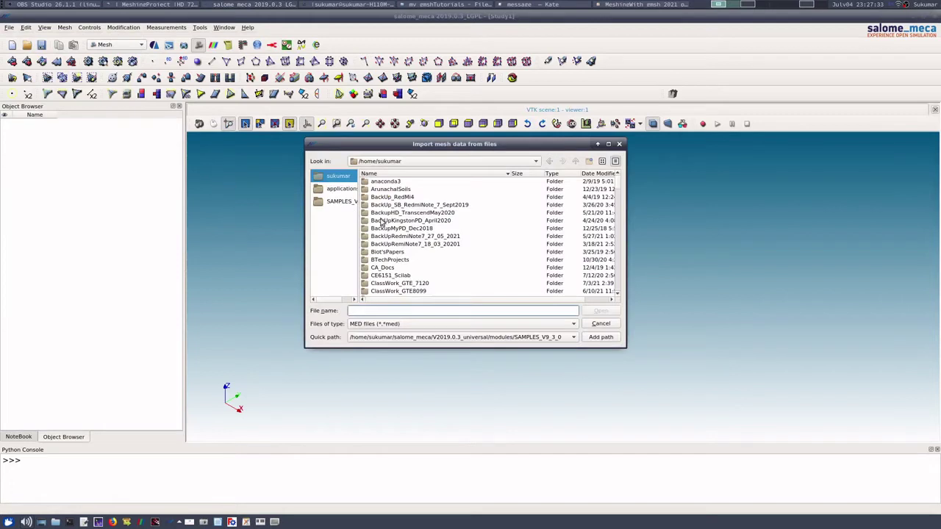
Browse to the my_gmshTutorials folder and import Slope01.med
{"action": "double_click", "coordinate": [391, 261]}
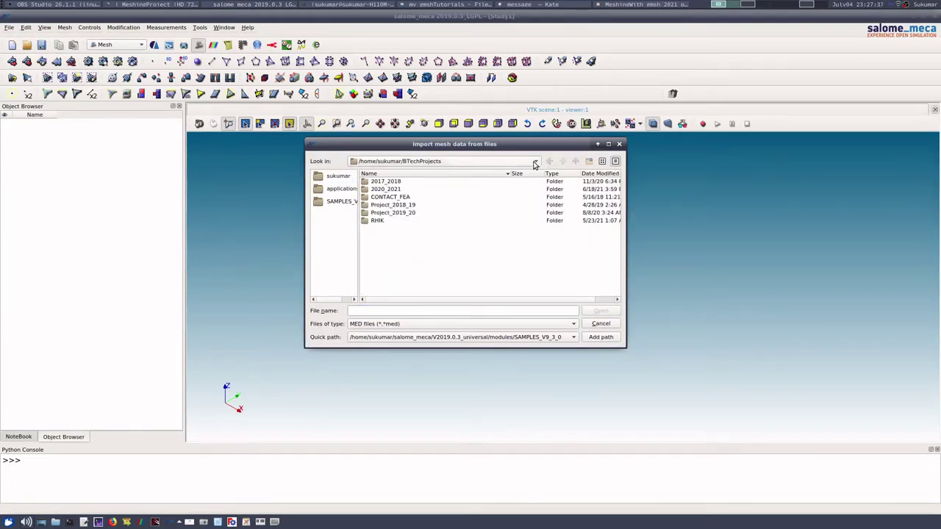
{"action": "left_click", "coordinate": [534, 163]}
{"action": "left_click", "coordinate": [491, 181]}
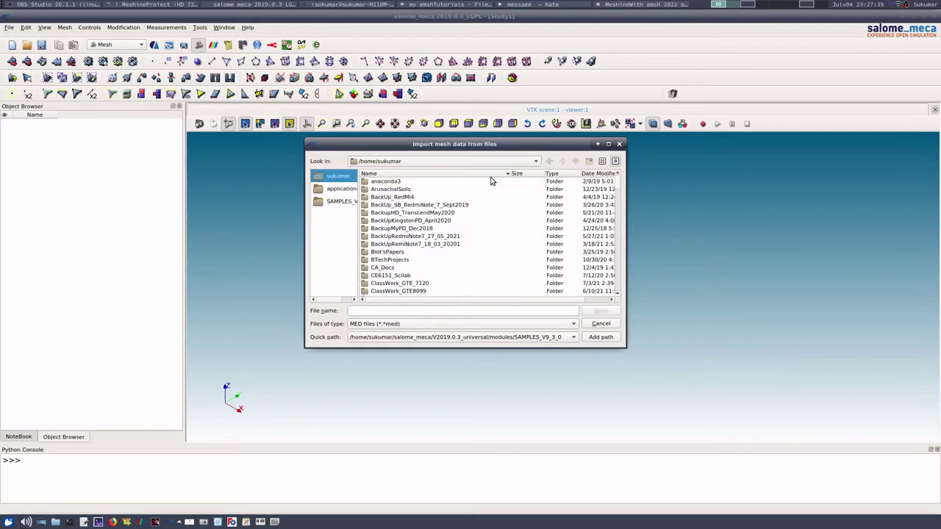
{"action": "scroll", "coordinate": [463, 236], "scroll_direction": "down", "scroll_amount": 12}
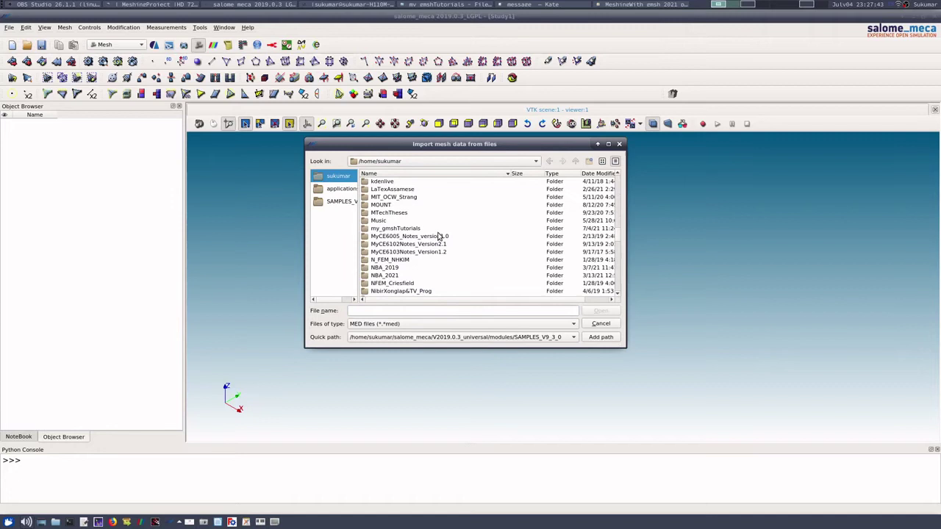
{"action": "double_click", "coordinate": [396, 229]}
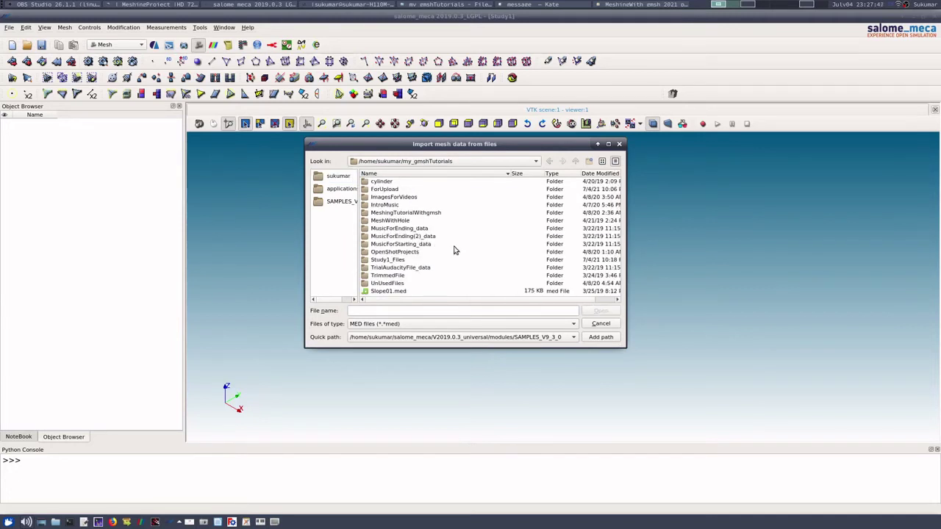
{"action": "left_click", "coordinate": [397, 292]}
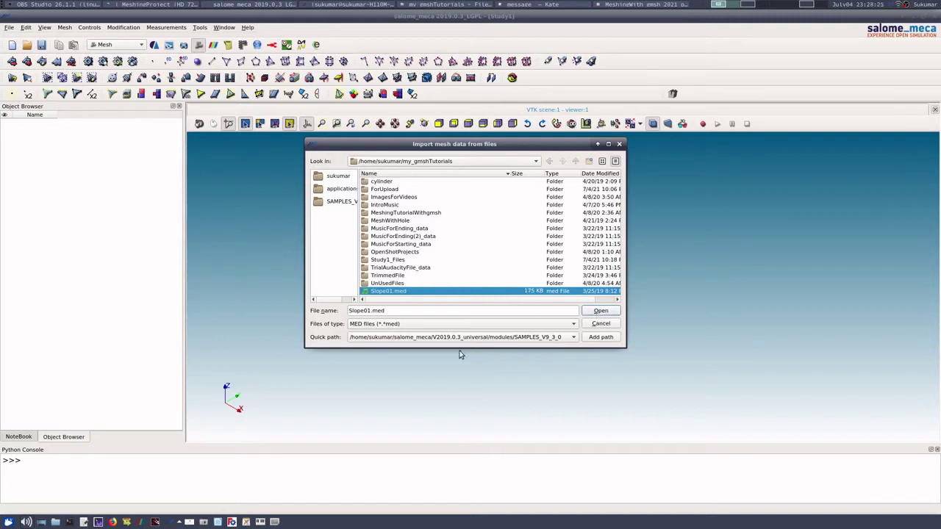
{"action": "left_click", "coordinate": [607, 313]}
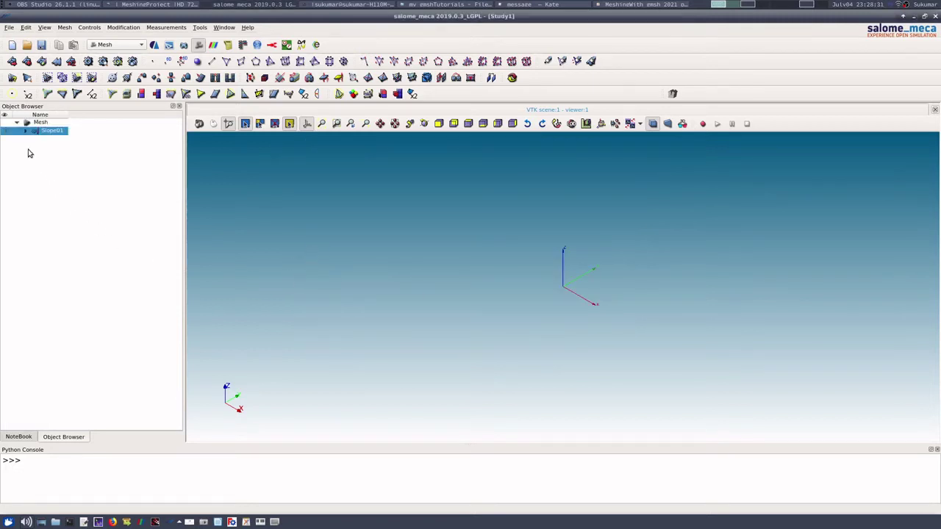
Show the Slope01 mesh, fit it to the view in front orientation, and zoom in
{"action": "left_click", "coordinate": [6, 130]}
{"action": "left_click", "coordinate": [395, 123]}
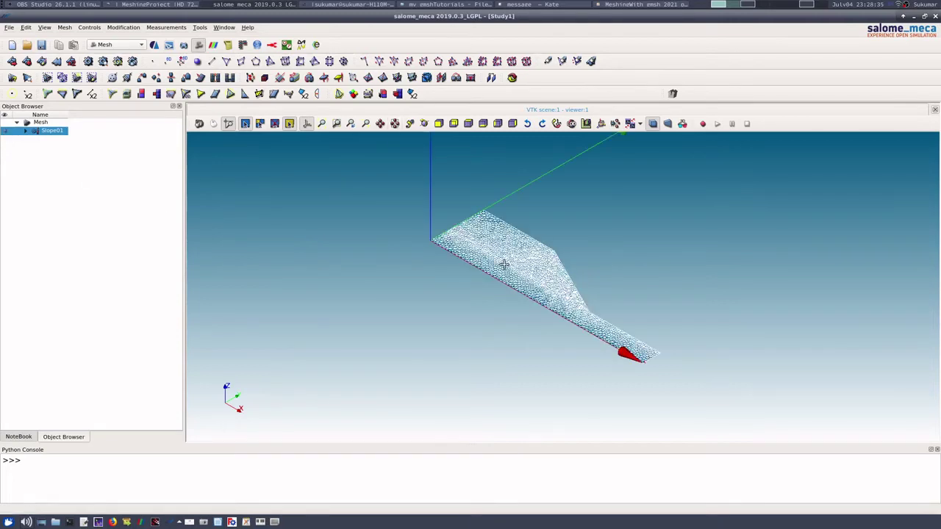
{"action": "left_click", "coordinate": [469, 123]}
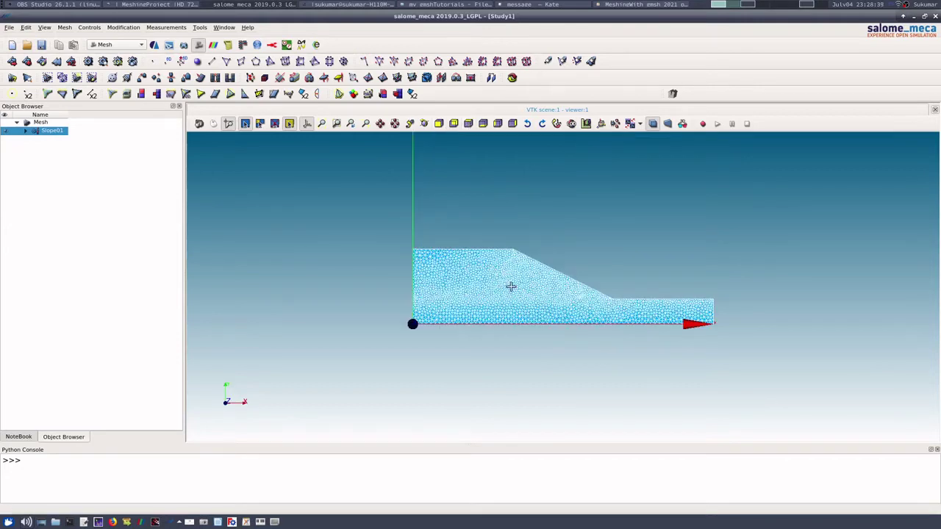
{"action": "scroll", "coordinate": [511, 287], "scroll_direction": "up", "scroll_amount": 1}
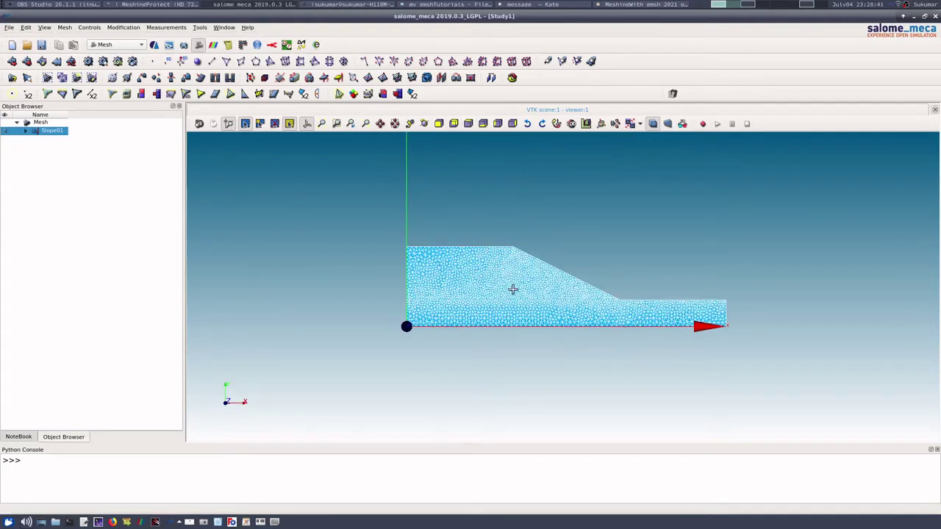
{"action": "scroll", "coordinate": [511, 287], "scroll_direction": "up", "scroll_amount": 5}
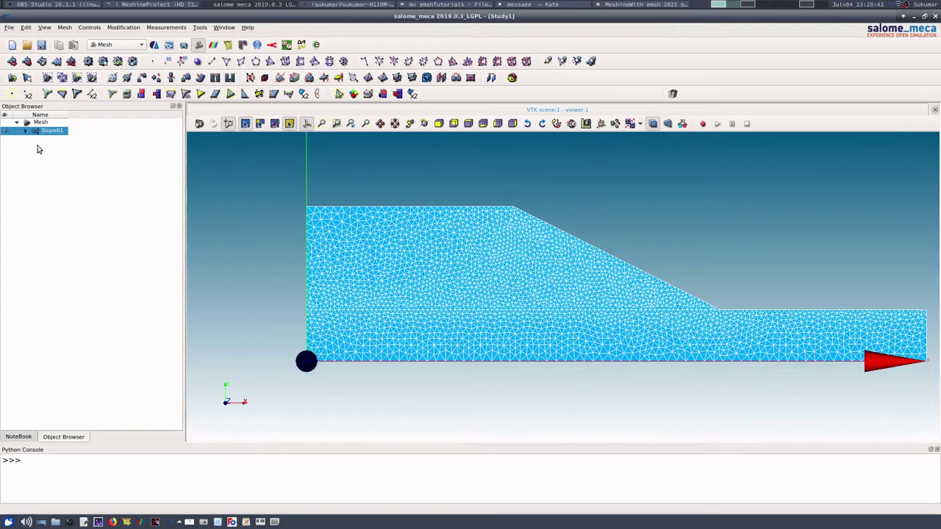
Expand Slope01 to list its six edge groups and the TOP_LAYER and BASE_LAYER face groups
{"action": "left_click", "coordinate": [26, 131]}
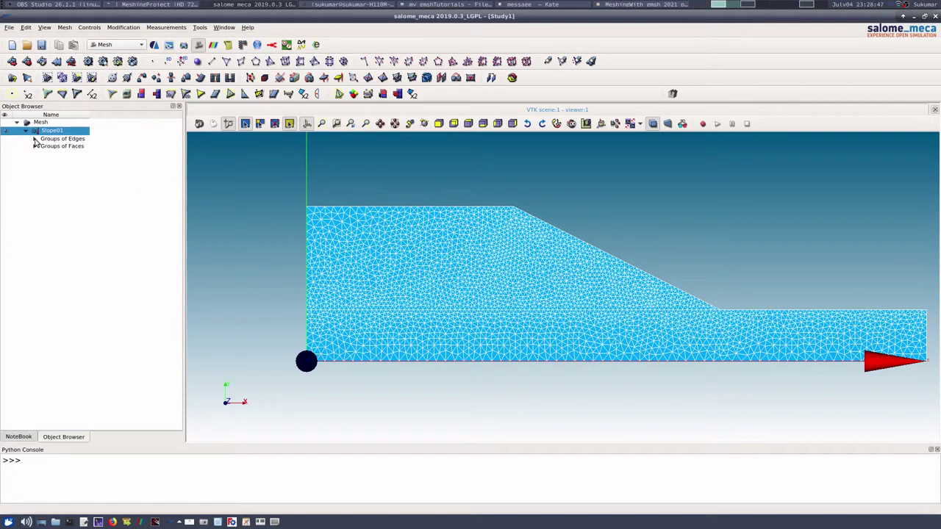
{"action": "left_click", "coordinate": [33, 140]}
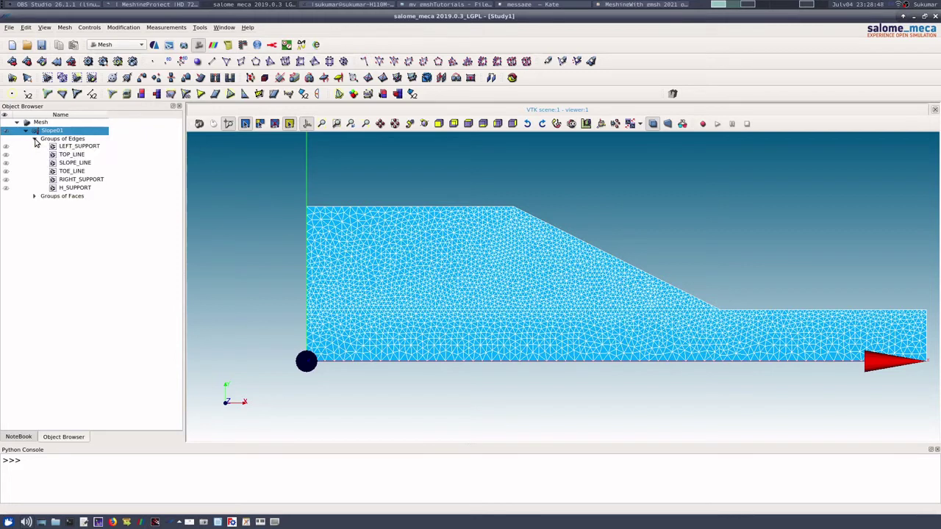
{"action": "left_click", "coordinate": [35, 197]}
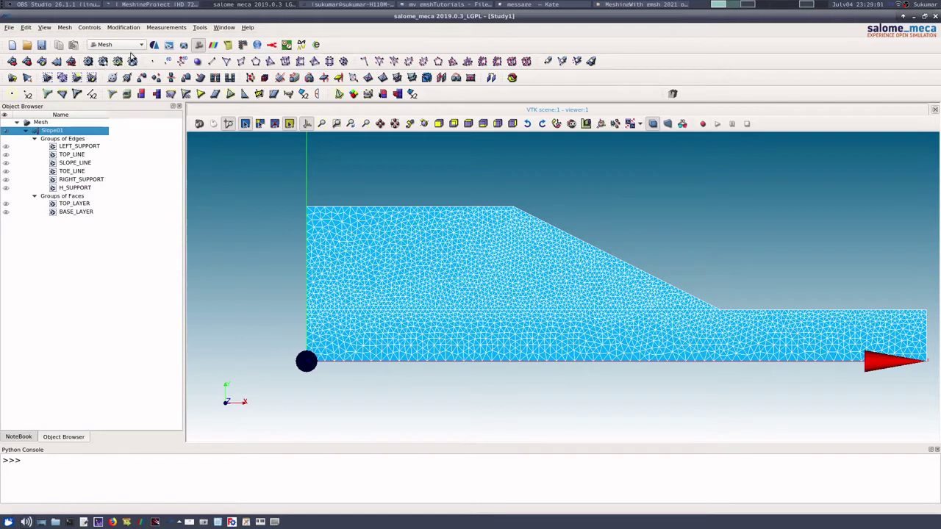
In AsterStudy, add Stage_1 to CurrentCase and insert a Read a mesh (LIRE_MAILLAGE) command
{"action": "left_click", "coordinate": [155, 45]}
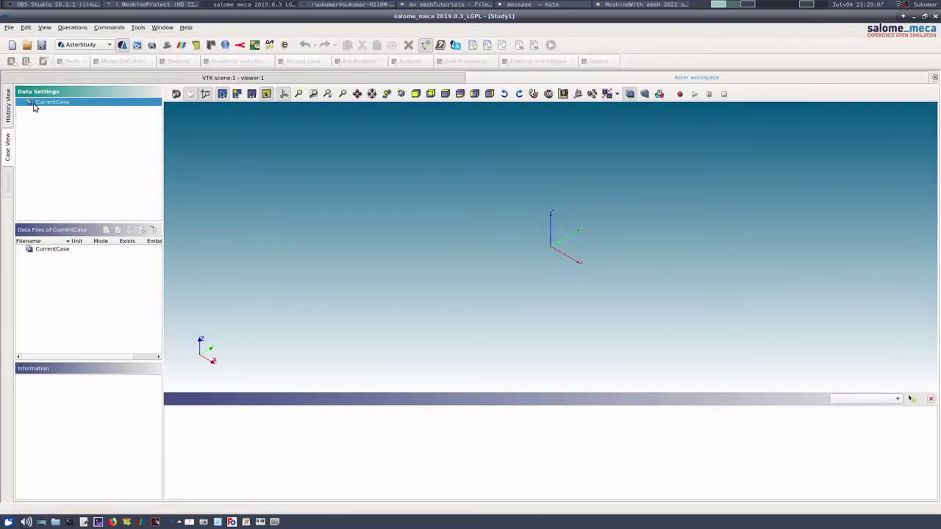
{"action": "right_click", "coordinate": [35, 103]}
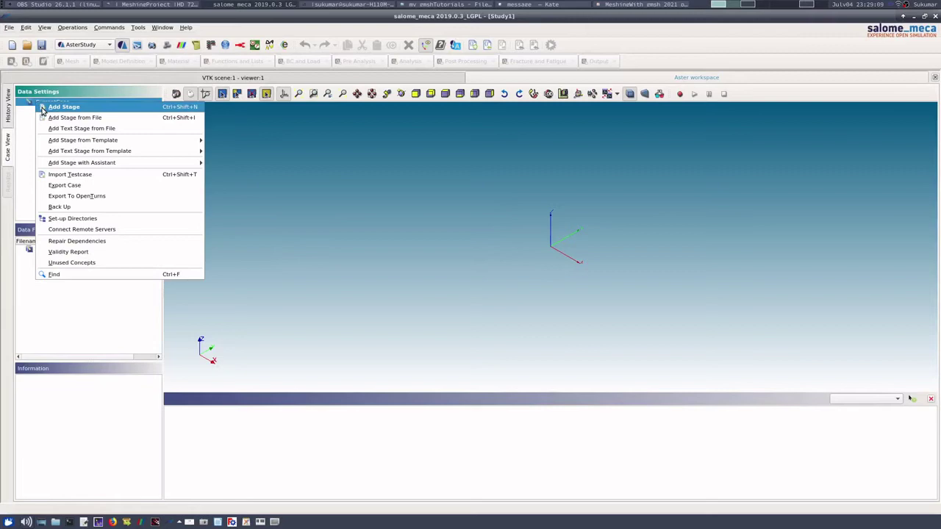
{"action": "left_click", "coordinate": [43, 108]}
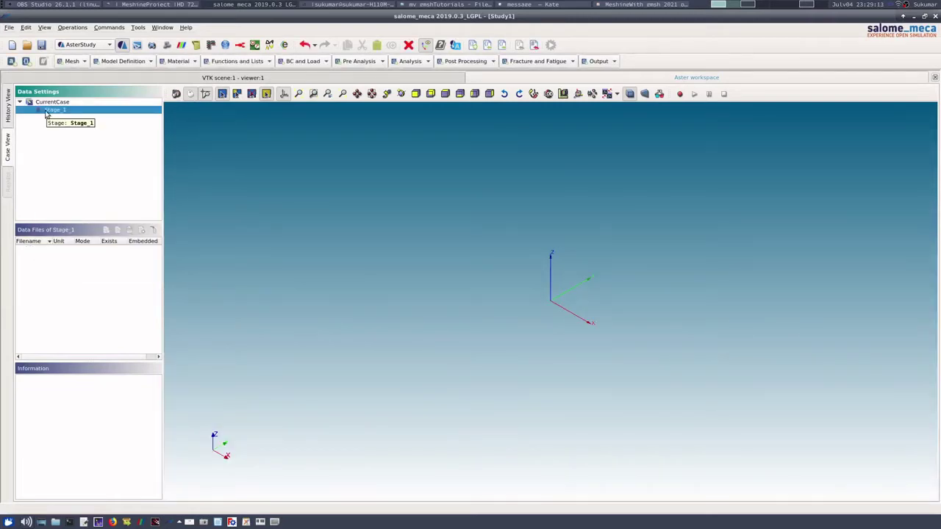
{"action": "left_click", "coordinate": [84, 61]}
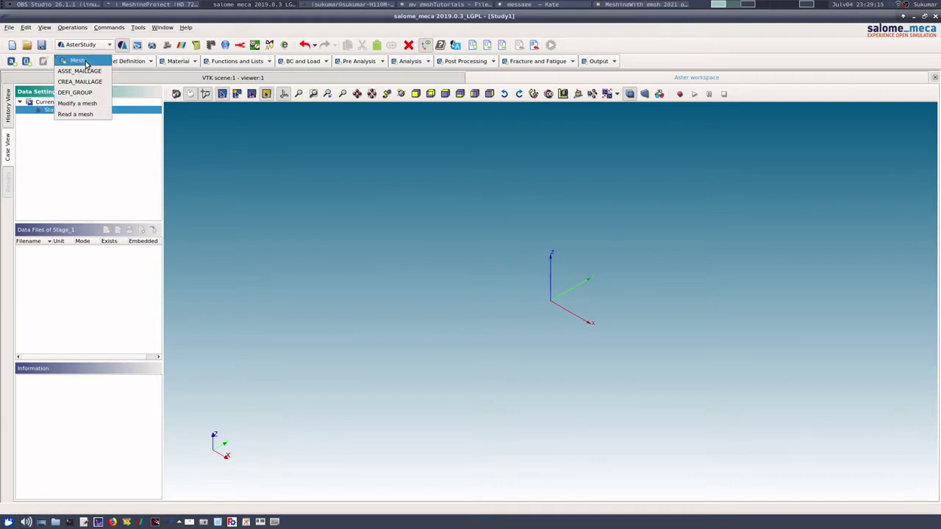
{"action": "left_click", "coordinate": [82, 114]}
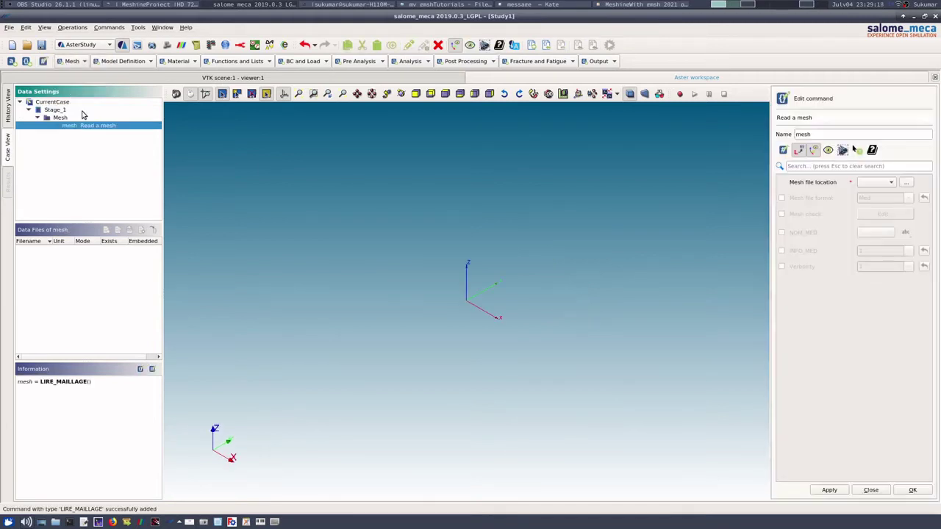
Read Slope01.med as the mesh file in MED format and store the LIRE_MAILLAGE command
{"action": "left_click", "coordinate": [907, 184]}
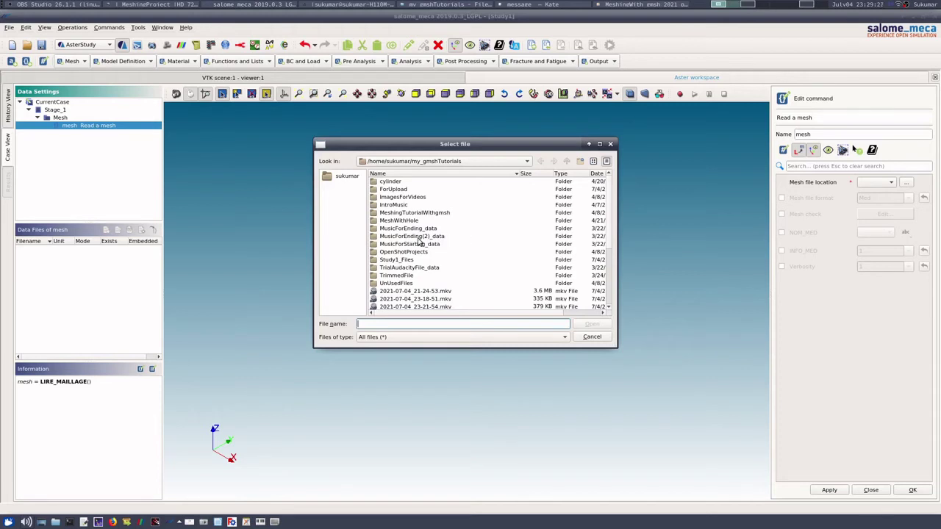
{"action": "scroll", "coordinate": [419, 242], "scroll_direction": "down", "scroll_amount": 4}
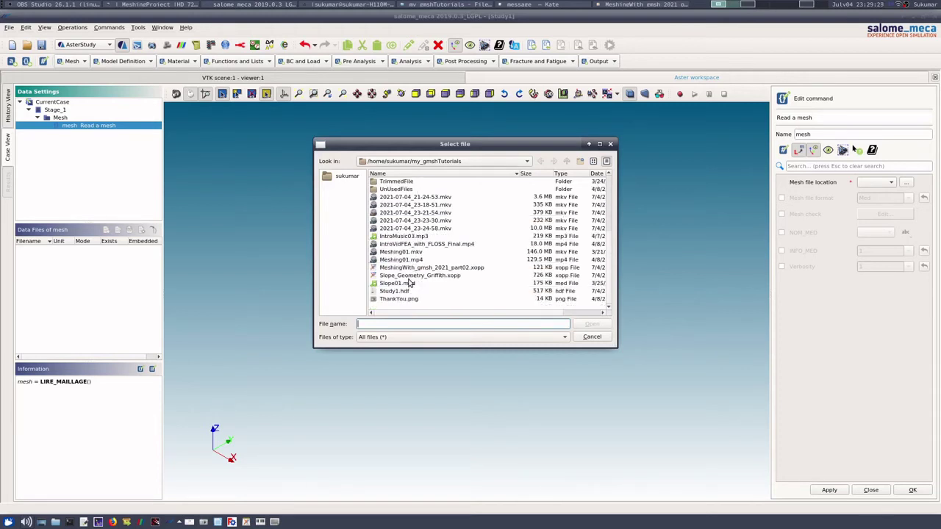
{"action": "left_click", "coordinate": [403, 284]}
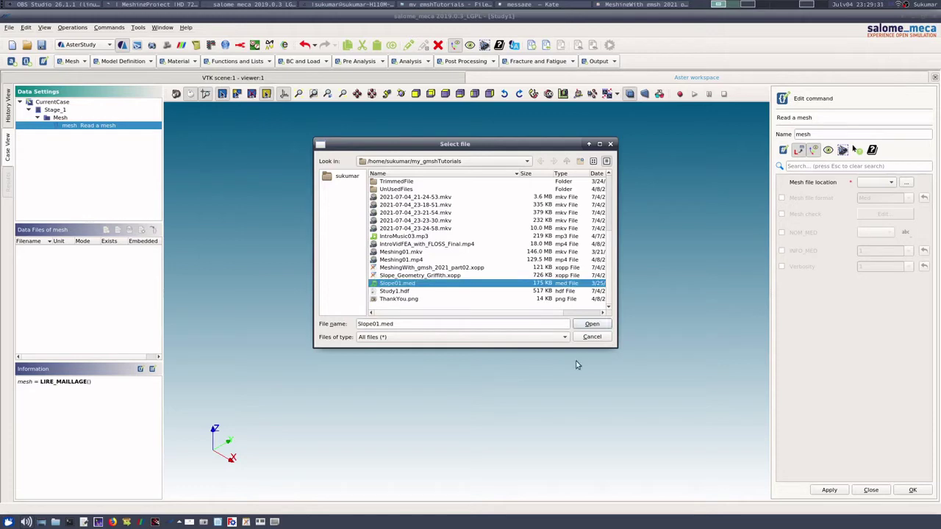
{"action": "left_click", "coordinate": [592, 324]}
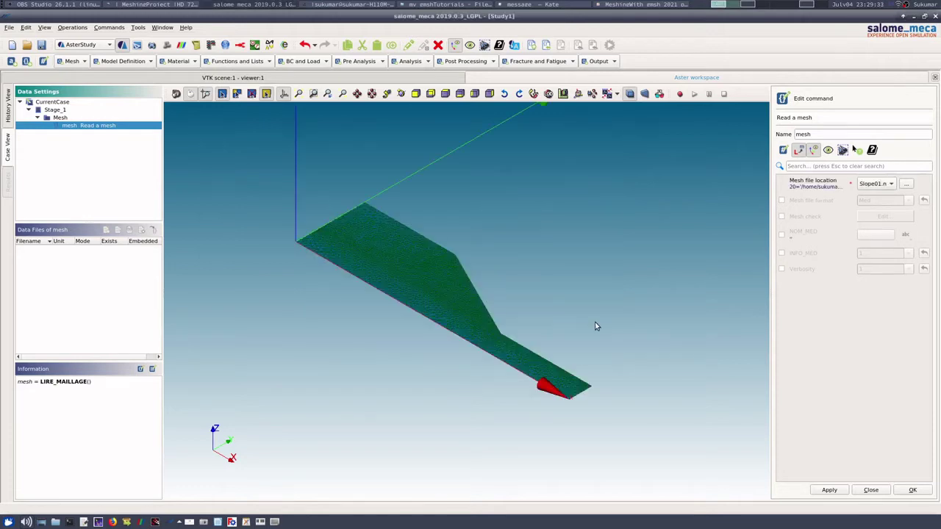
{"action": "left_click", "coordinate": [446, 94]}
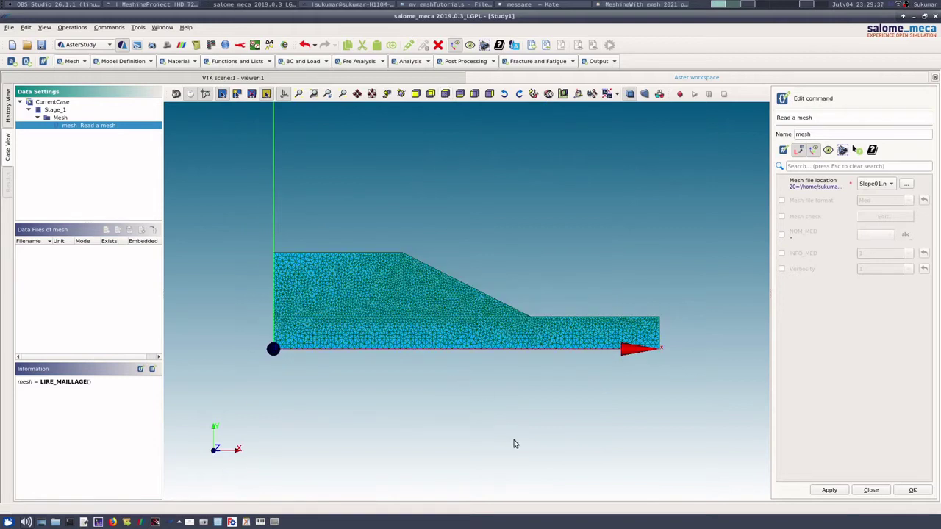
{"action": "left_click", "coordinate": [782, 200]}
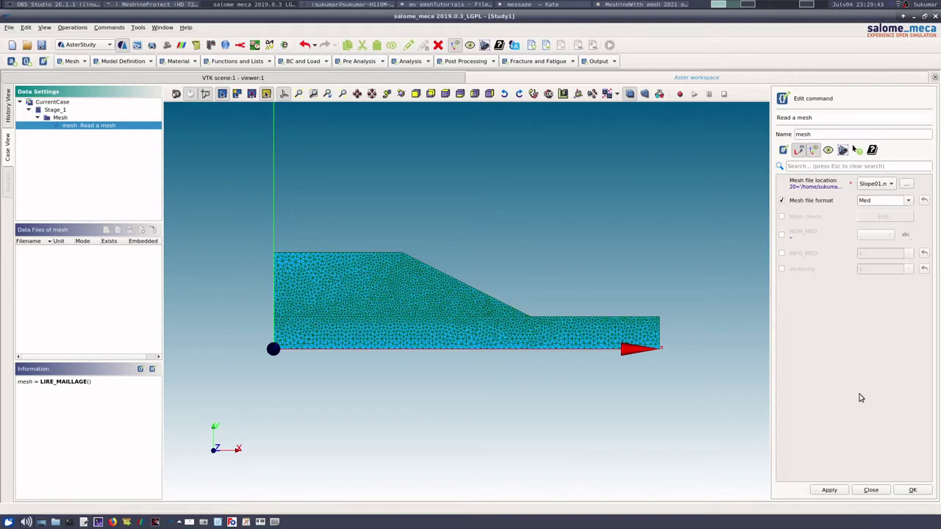
{"action": "left_click", "coordinate": [913, 490]}
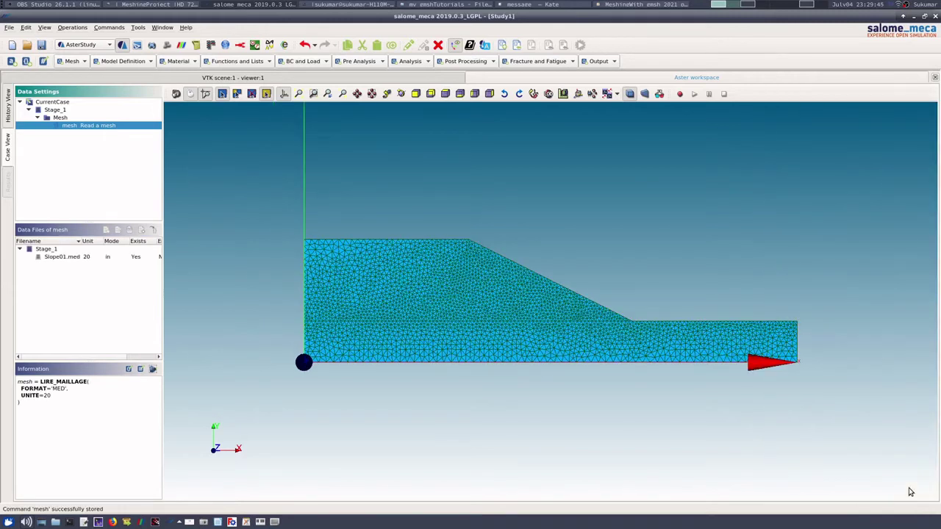
Add a DEFI_GROUP command with a CREA_GROUP_NO entry set to TOUT_GROUP_MA = Yes
{"action": "left_click", "coordinate": [86, 62]}
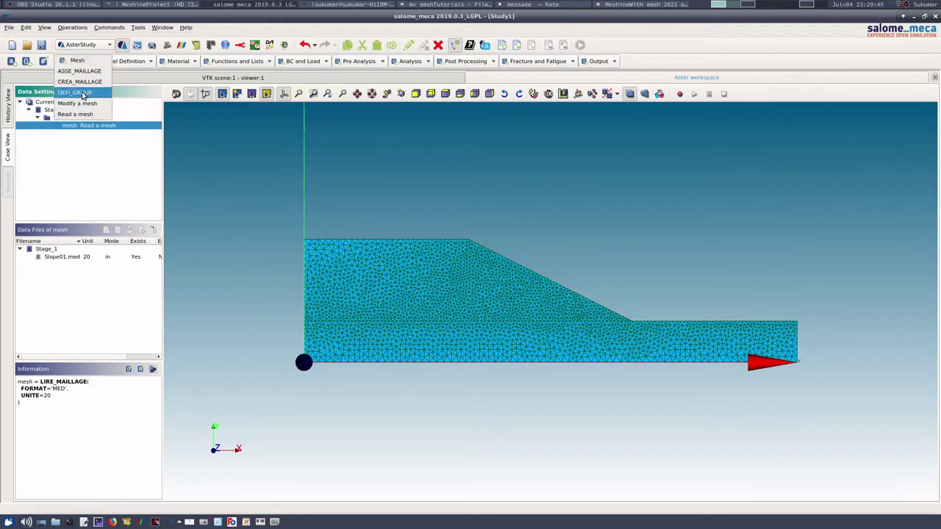
{"action": "left_click", "coordinate": [76, 92]}
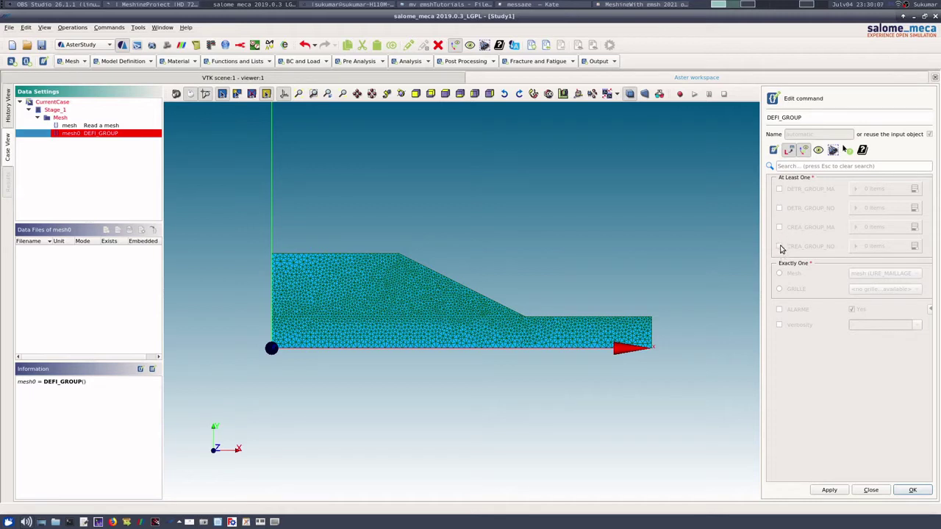
{"action": "left_click", "coordinate": [780, 248]}
{"action": "left_click", "coordinate": [915, 247]}
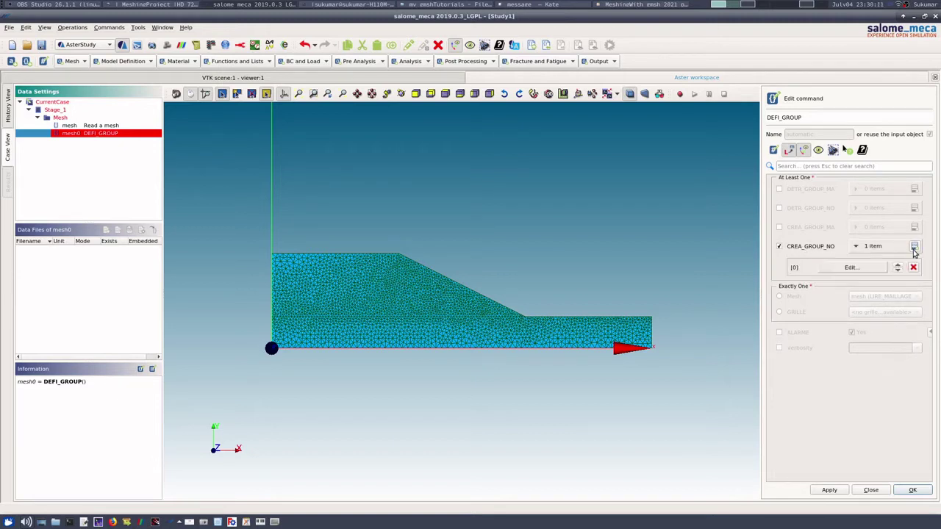
{"action": "left_click", "coordinate": [851, 267]}
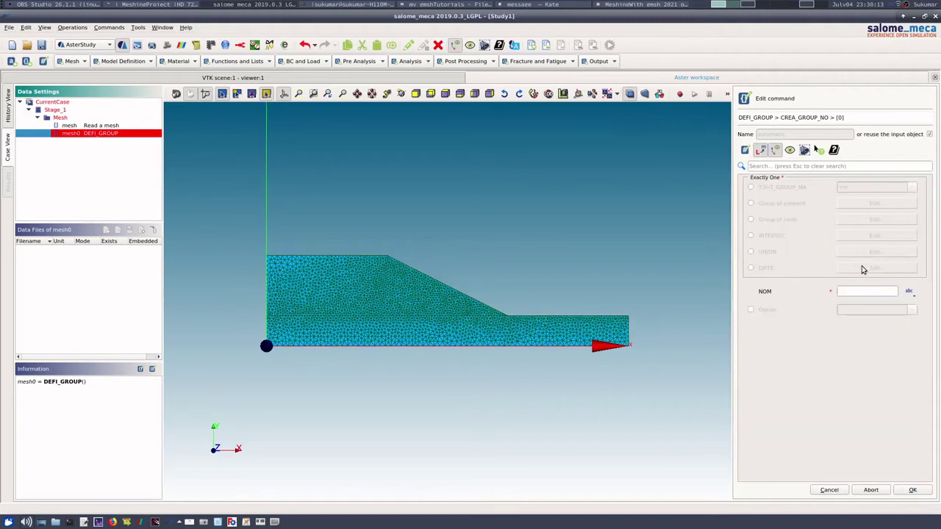
{"action": "left_click", "coordinate": [750, 187]}
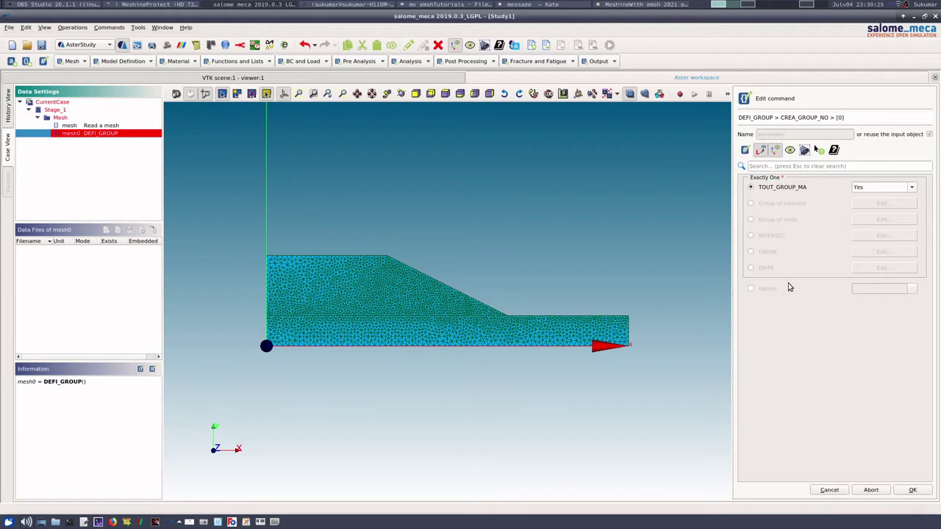
{"action": "left_click", "coordinate": [910, 490]}
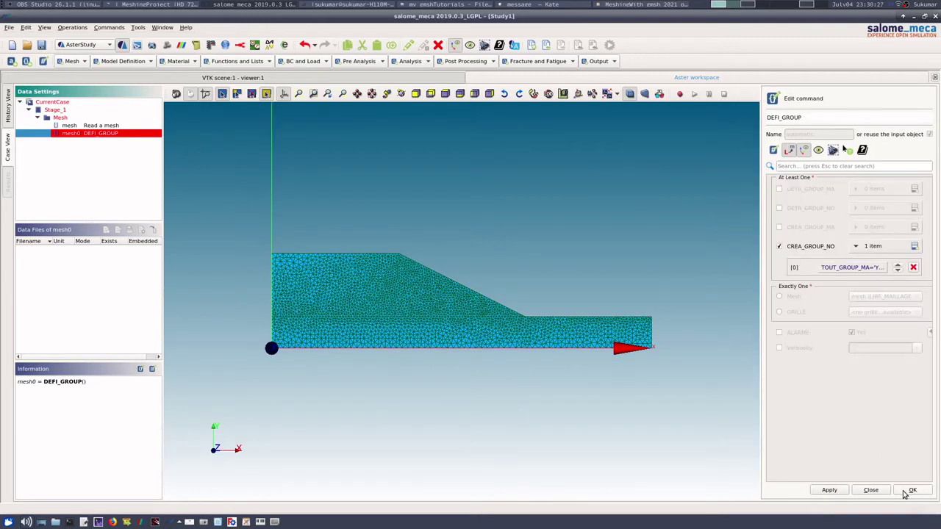
Set DEFI_GROUP's Mesh to the LIRE_MAILLAGE mesh and store the command
{"action": "left_click", "coordinate": [907, 491]}
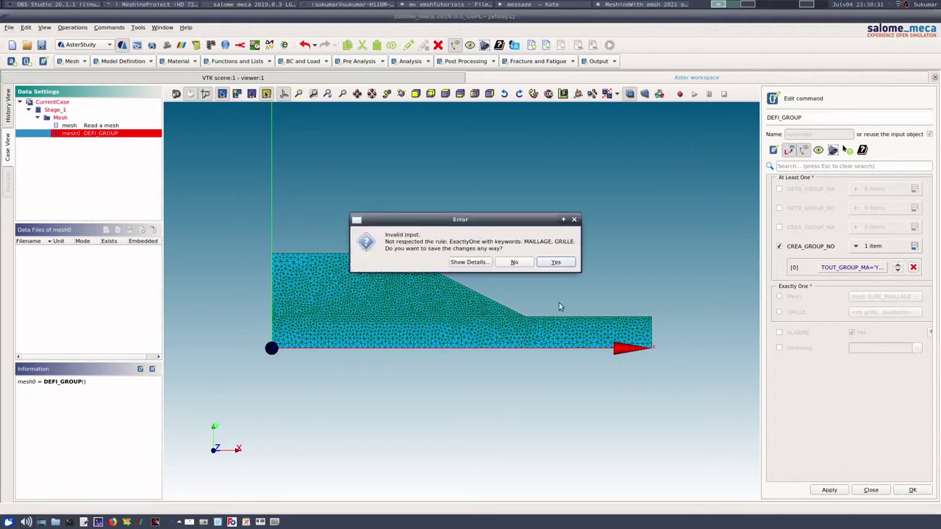
{"action": "left_click", "coordinate": [516, 263]}
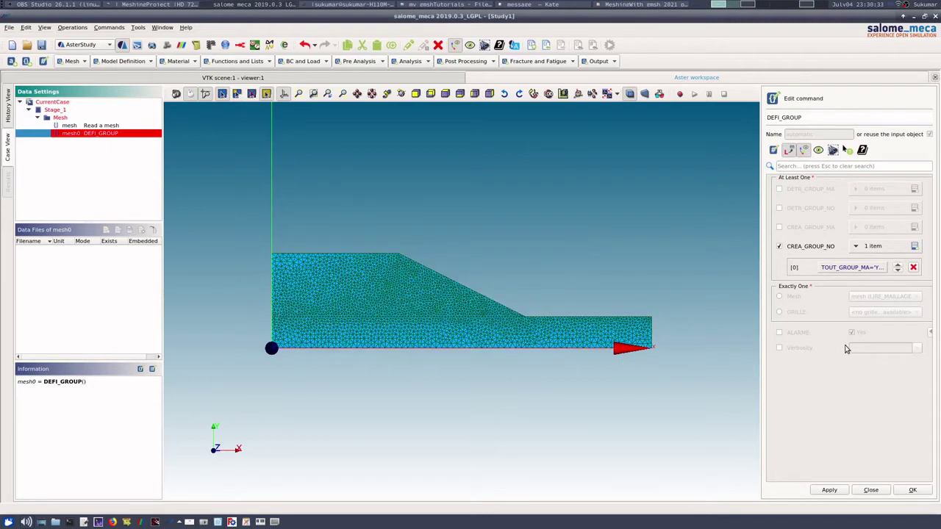
{"action": "left_click", "coordinate": [780, 297]}
{"action": "left_click", "coordinate": [913, 491]}
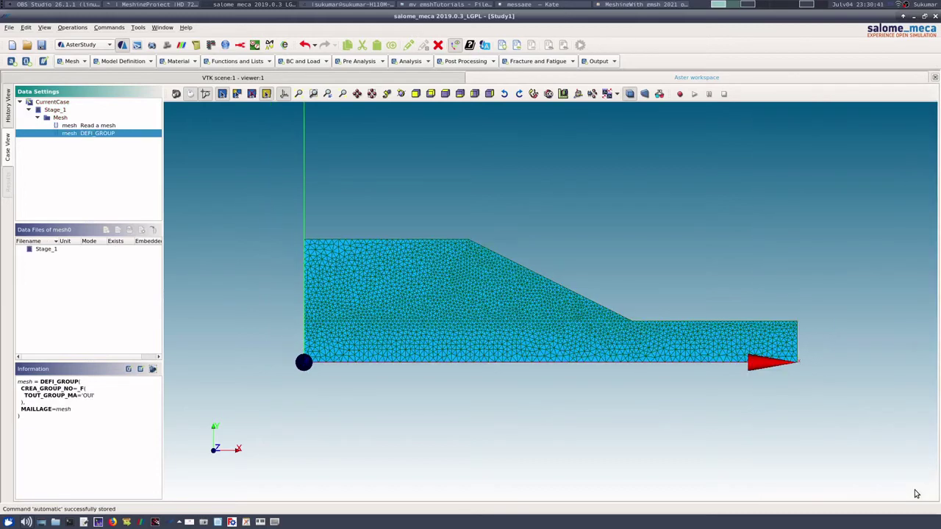
Add a Set output results command writing to Slope01WithNodeGroups in MED format
{"action": "left_click", "coordinate": [614, 64]}
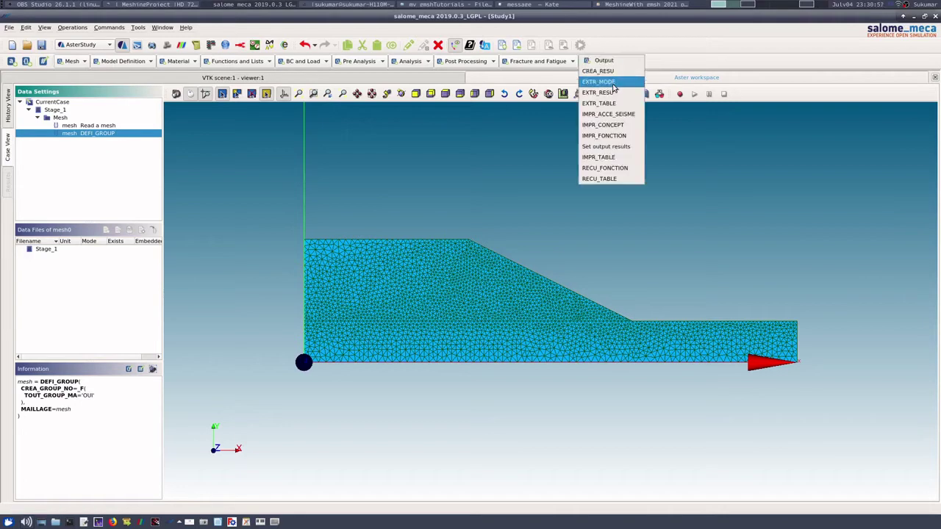
{"action": "left_click", "coordinate": [615, 148]}
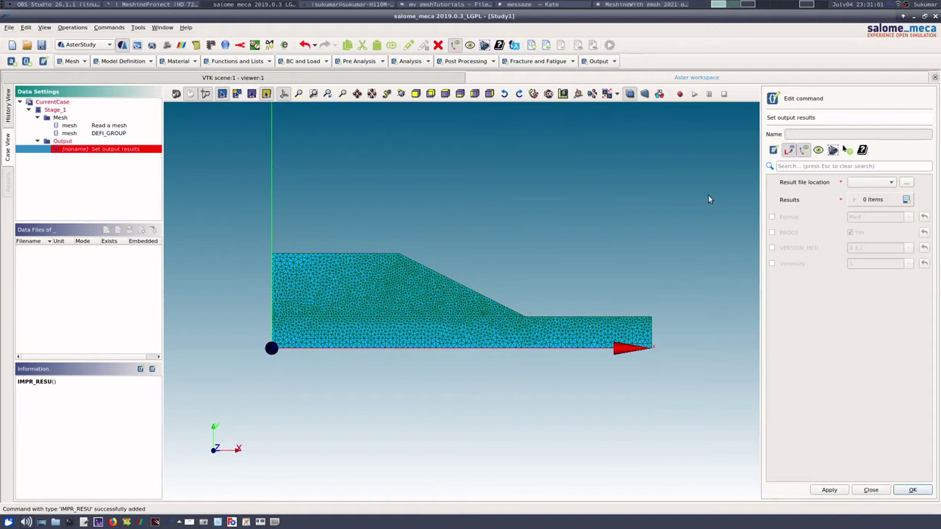
{"action": "left_click", "coordinate": [905, 183]}
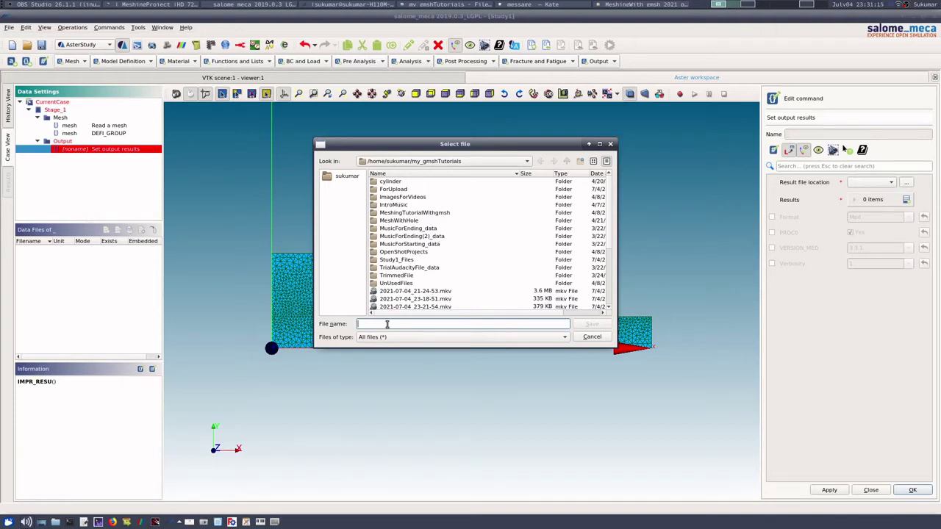
{"action": "type", "text": "Sl"}
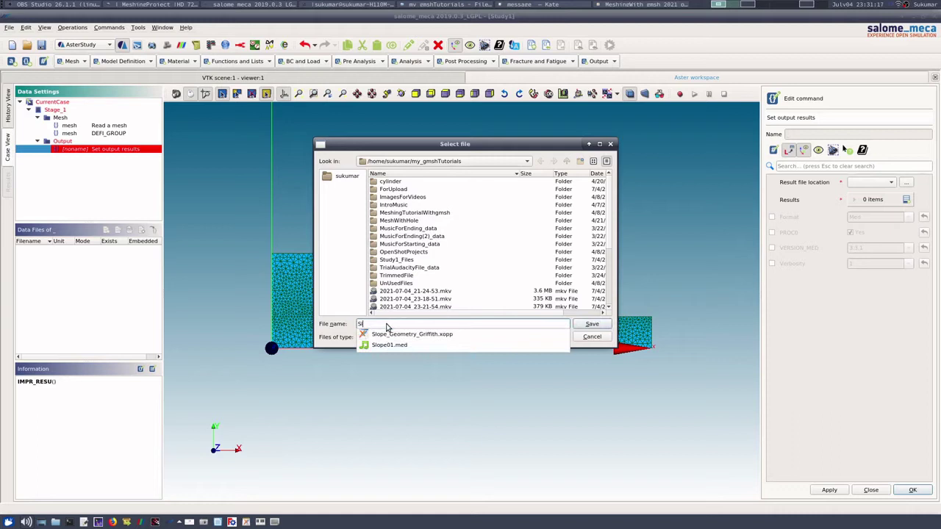
{"action": "type", "text": "ope01"}
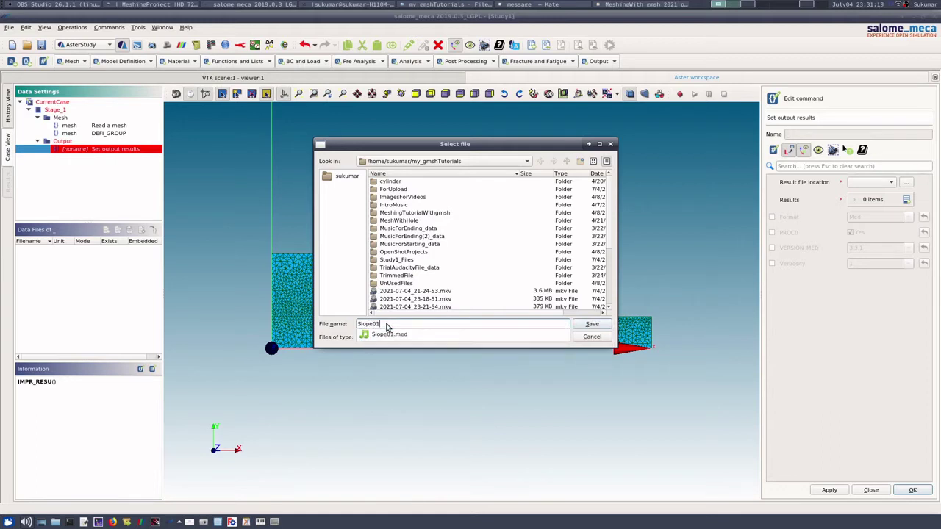
{"action": "type", "text": "W"}
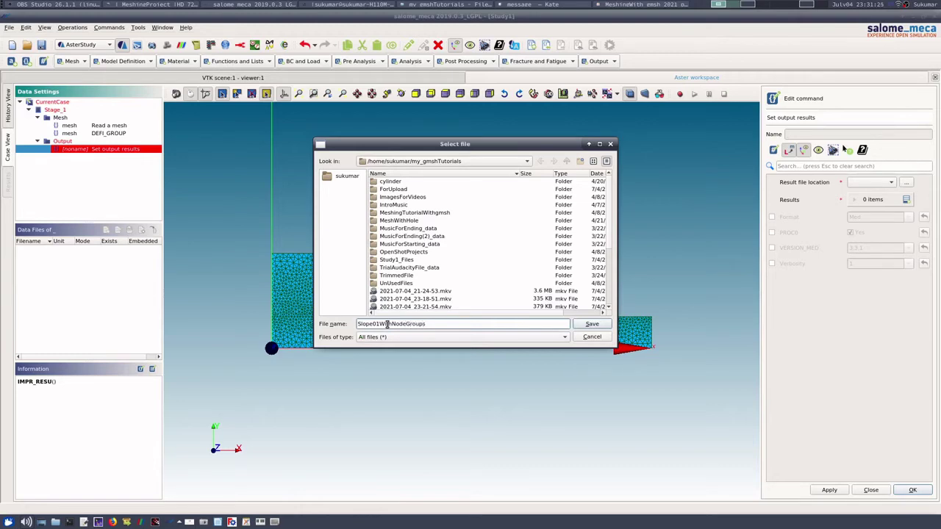
{"action": "type", "text": "ithNodeGroups"}
{"action": "left_click", "coordinate": [592, 325]}
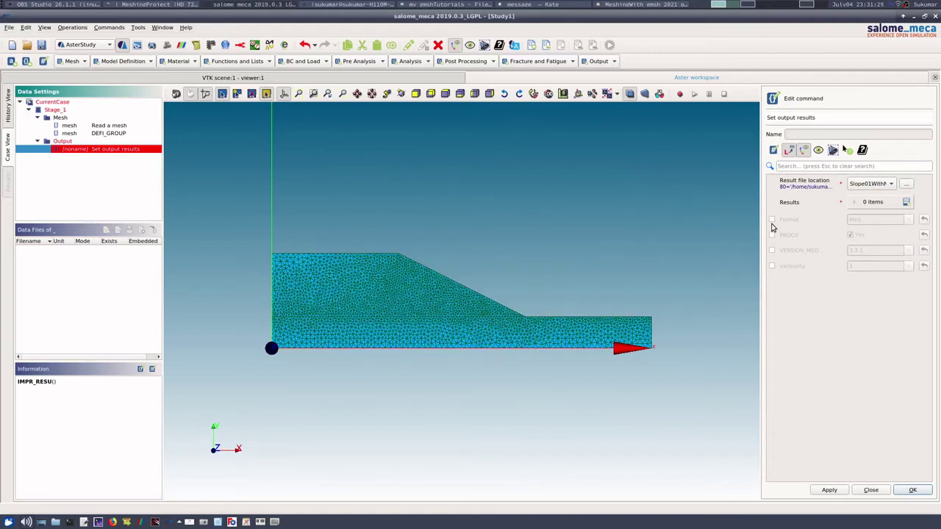
{"action": "left_click", "coordinate": [772, 219]}
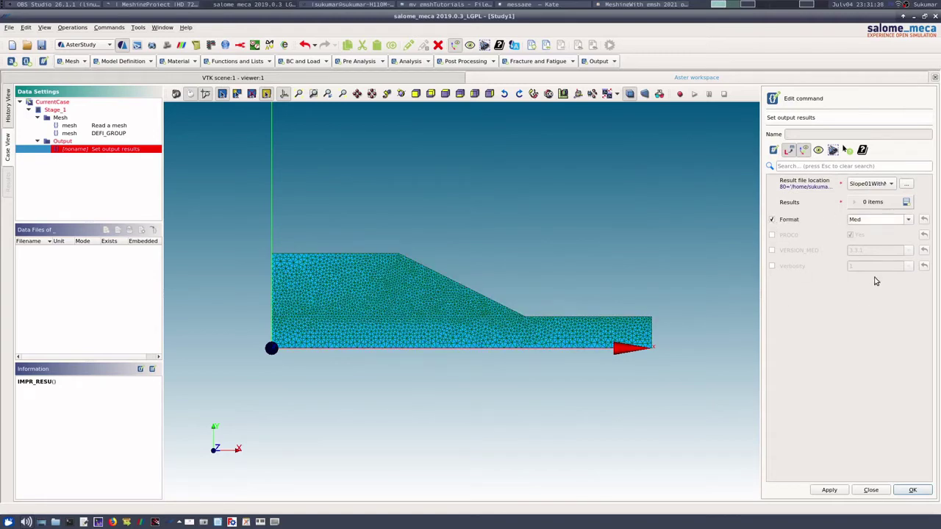
Add a Results entry printing the DEFI_GROUP mesh and store the IMPR_RESU command
{"action": "left_click", "coordinate": [906, 202]}
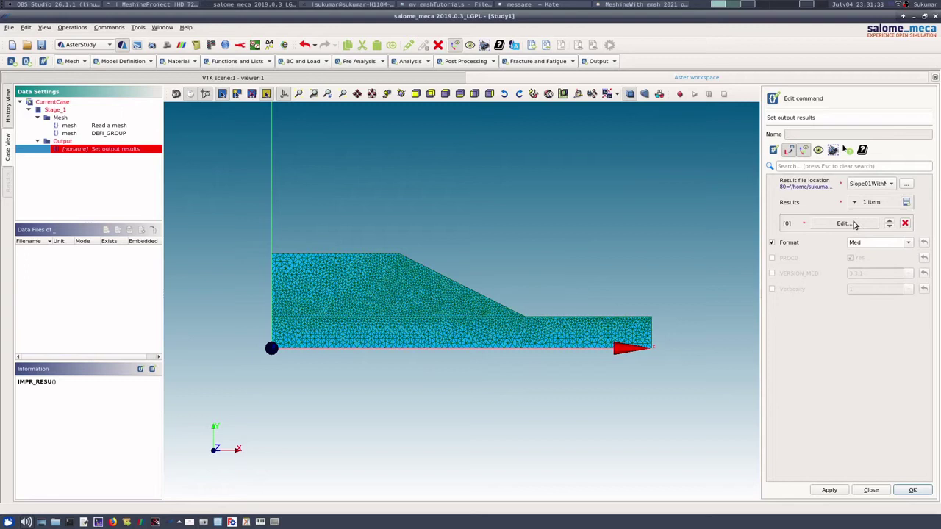
{"action": "left_click", "coordinate": [851, 224]}
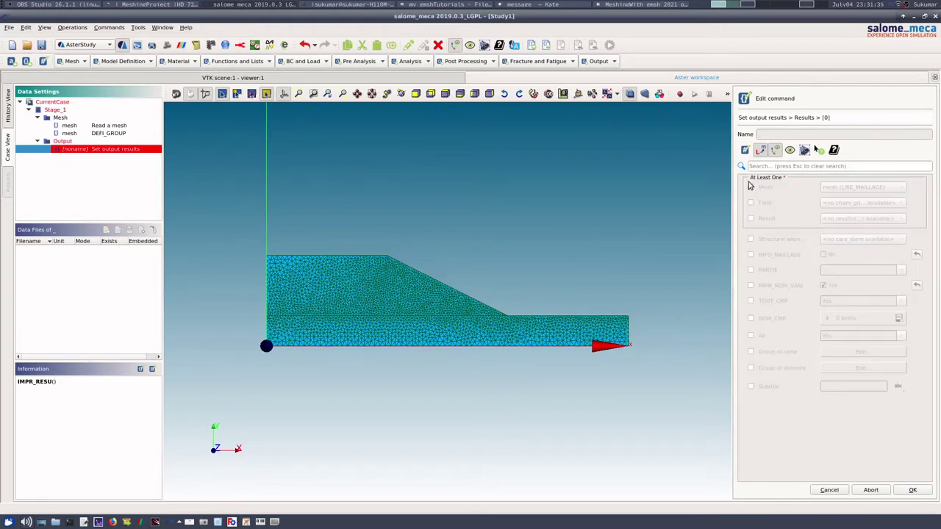
{"action": "left_click", "coordinate": [751, 187]}
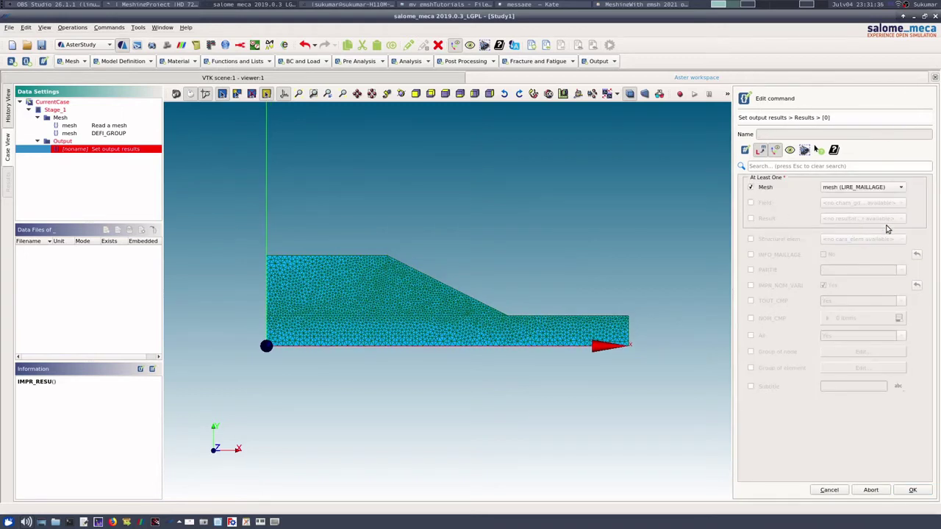
{"action": "left_click", "coordinate": [899, 188]}
{"action": "left_click", "coordinate": [891, 199]}
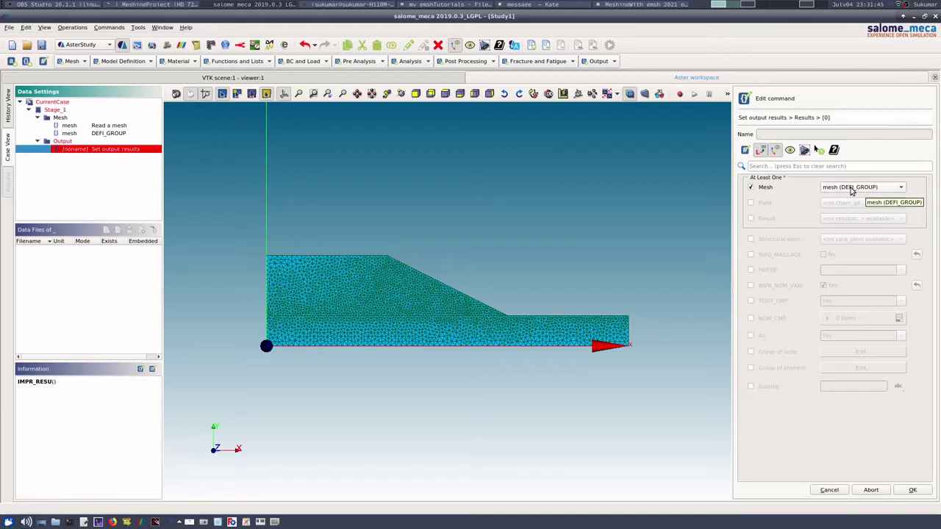
{"action": "left_click", "coordinate": [912, 490]}
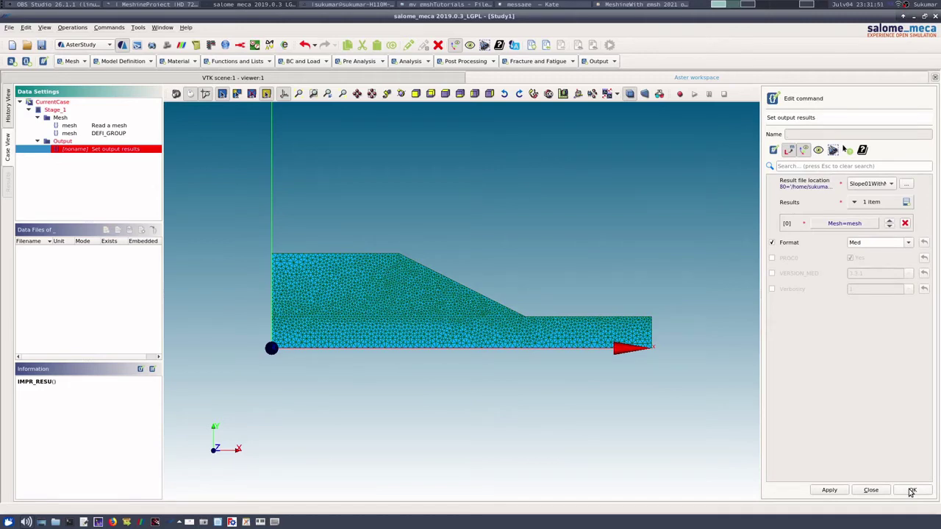
{"action": "left_click", "coordinate": [912, 491]}
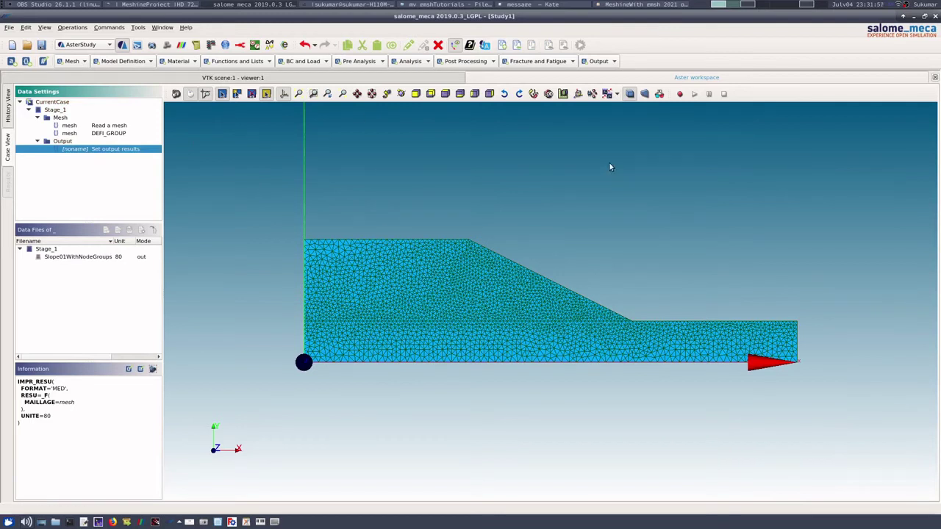
Add a second Set output results command with result file Slope01WithNodes.mail
{"action": "left_click", "coordinate": [613, 62]}
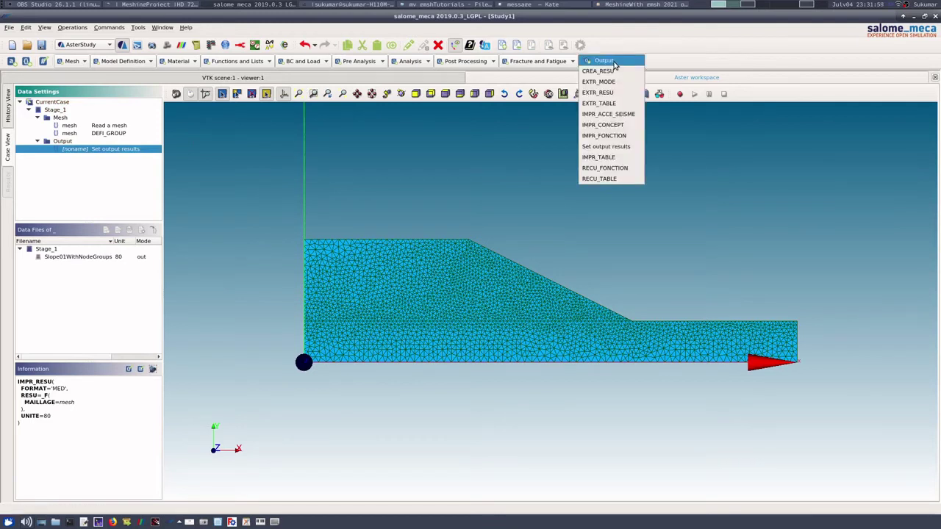
{"action": "left_click", "coordinate": [611, 146]}
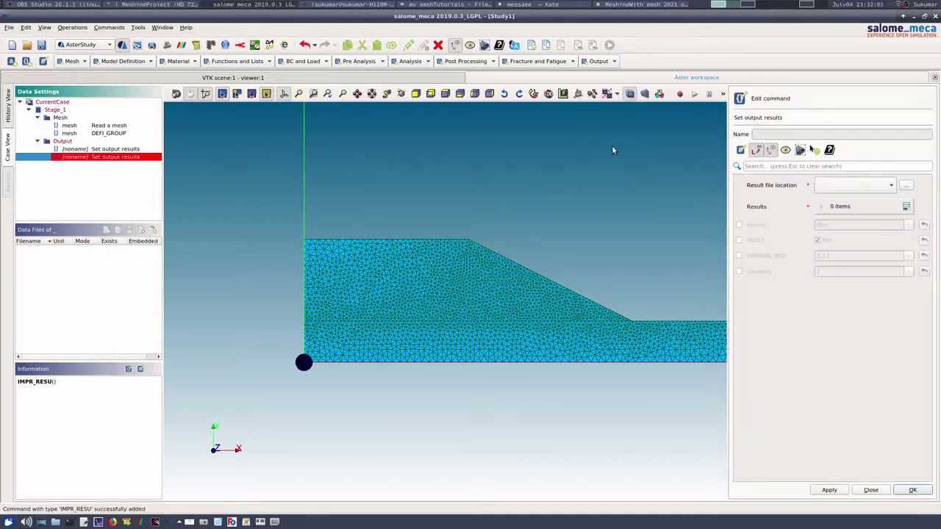
{"action": "left_click", "coordinate": [908, 184]}
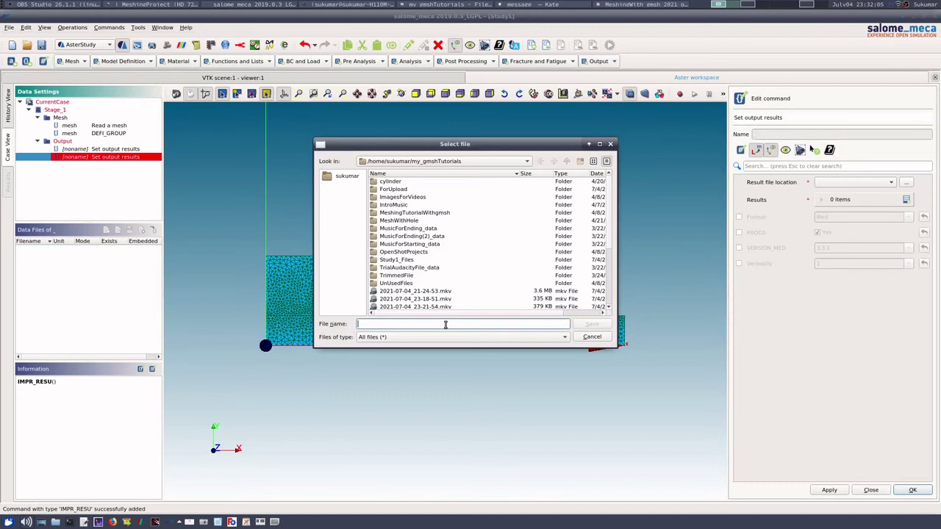
{"action": "type", "text": "Slo"}
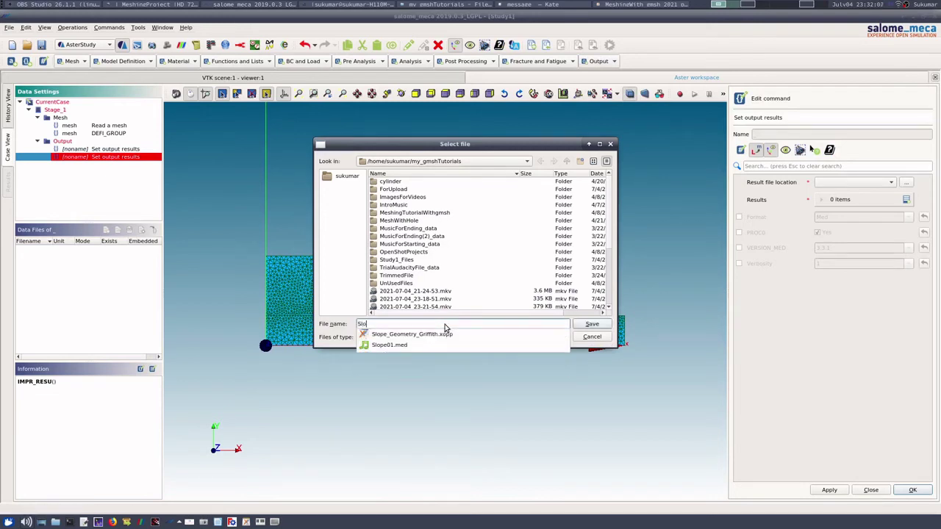
{"action": "type", "text": "pe01"}
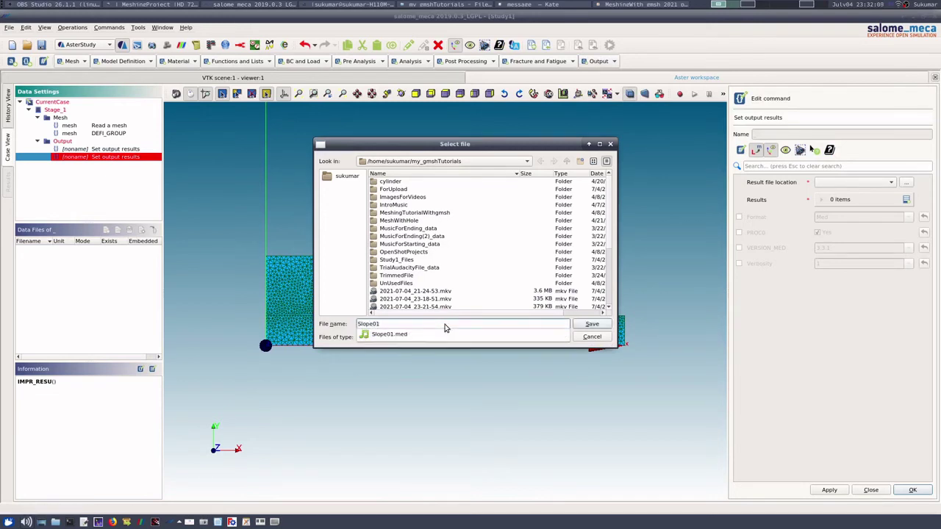
{"action": "type", "text": "WithNo"}
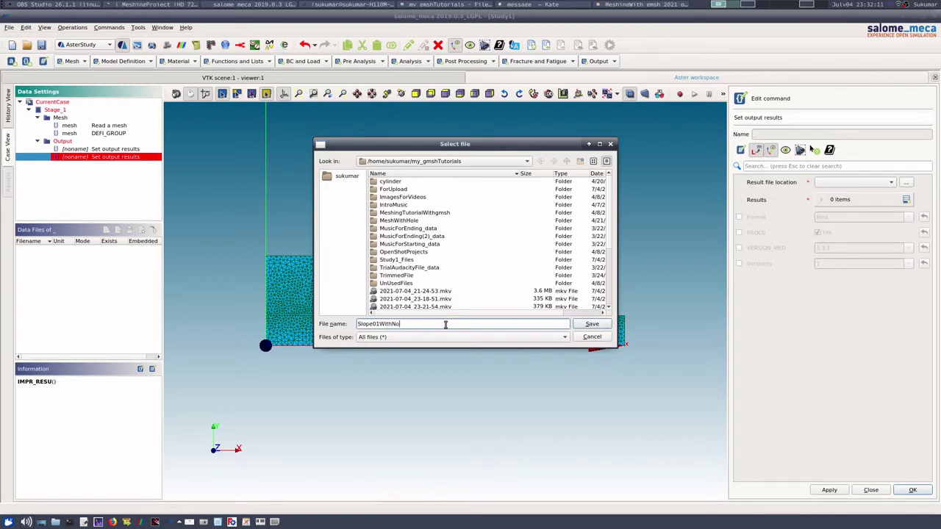
{"action": "type", "text": "des.mail"}
{"action": "left_click", "coordinate": [592, 325]}
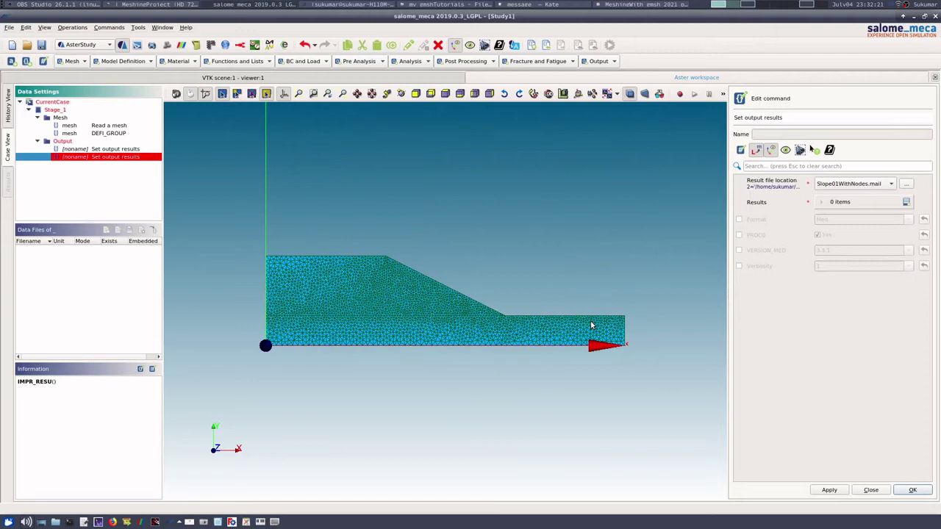
Add a Results entry printing the DEFI_GROUP mesh and set the output format to Aster
{"action": "left_click", "coordinate": [905, 203]}
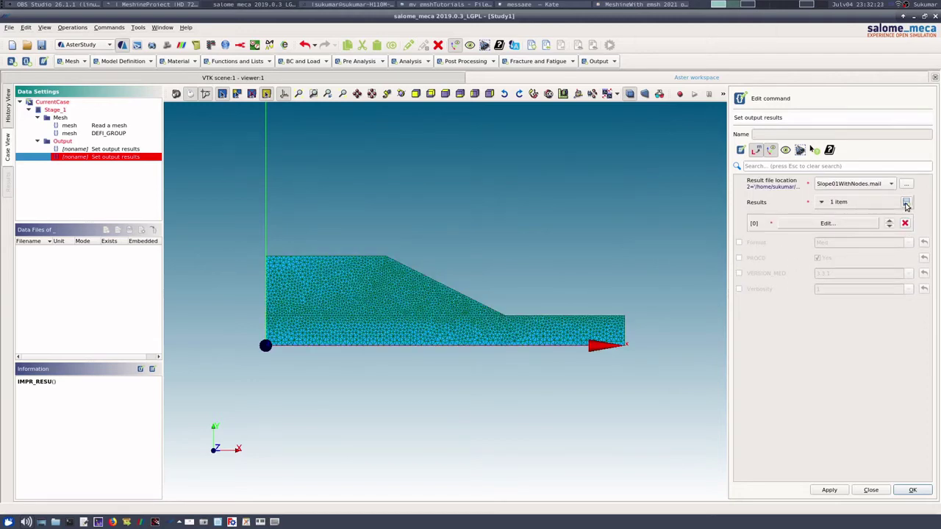
{"action": "left_click", "coordinate": [844, 225]}
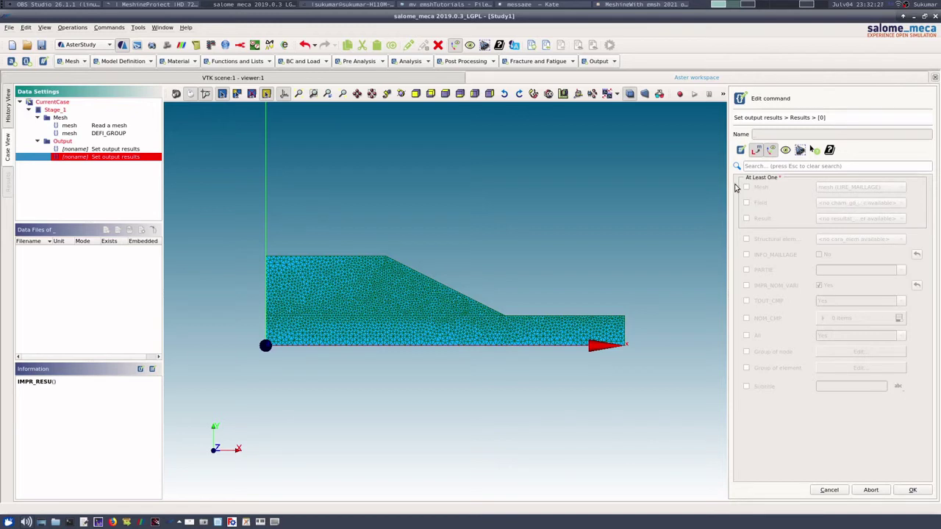
{"action": "left_click", "coordinate": [747, 188]}
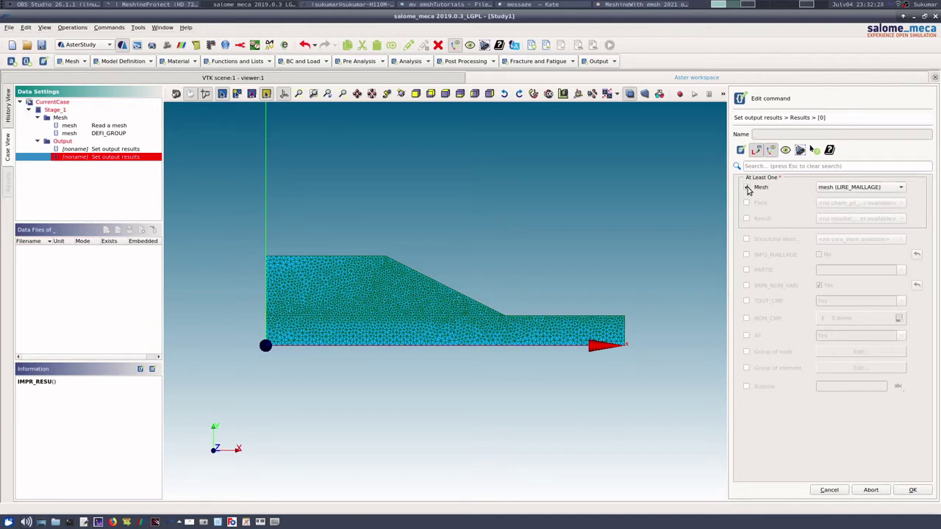
{"action": "left_click", "coordinate": [890, 188]}
{"action": "left_click", "coordinate": [878, 200]}
{"action": "left_click", "coordinate": [910, 491]}
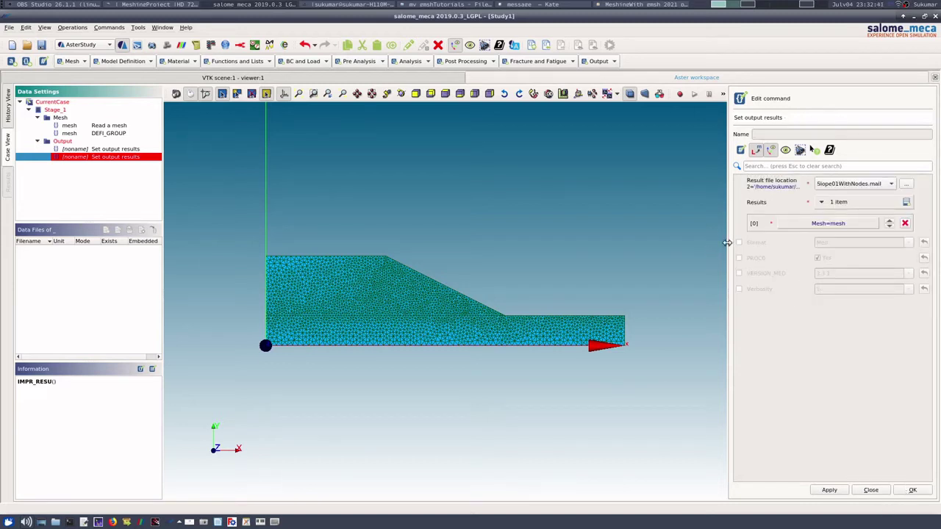
{"action": "left_click", "coordinate": [738, 243]}
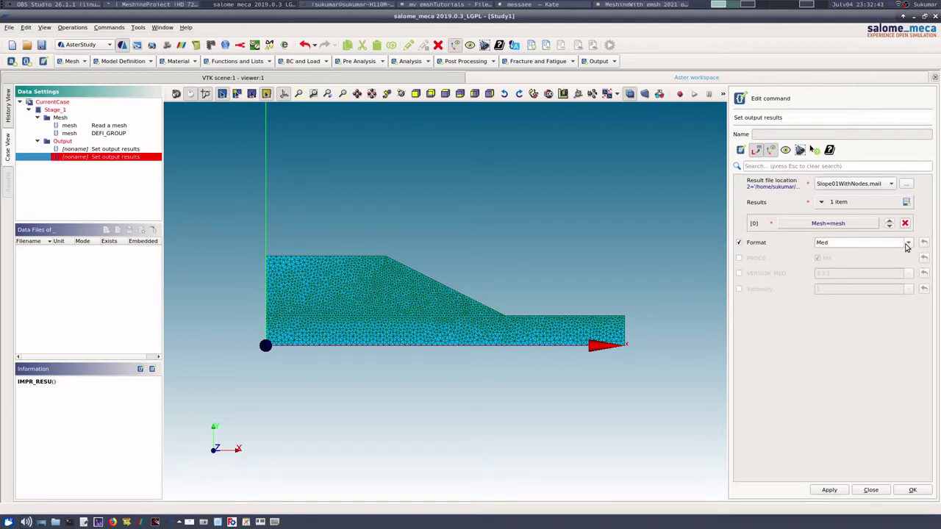
{"action": "left_click", "coordinate": [907, 243]}
{"action": "left_click", "coordinate": [875, 253]}
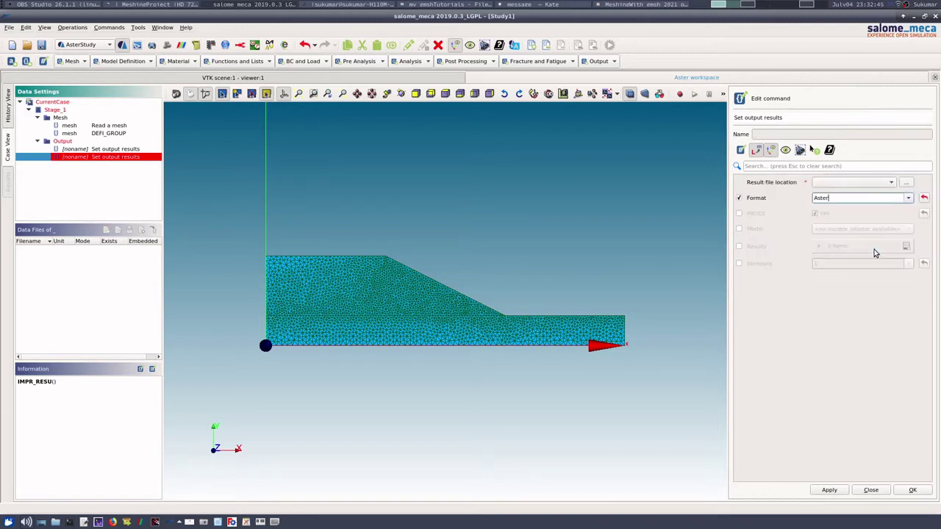
Change the result file to SlopeWithNodes.dat and store the Aster-format output command
{"action": "left_click", "coordinate": [906, 183]}
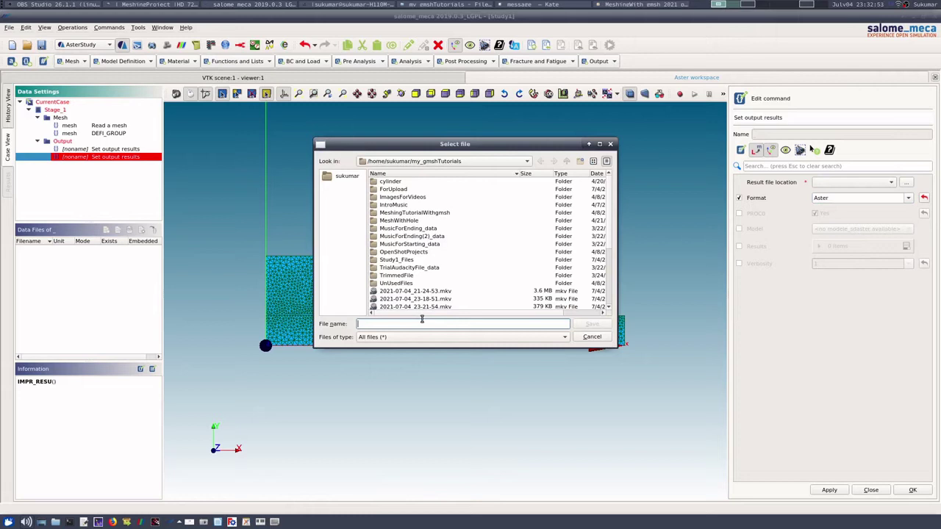
{"action": "type", "text": "SlopeWithNodes."}
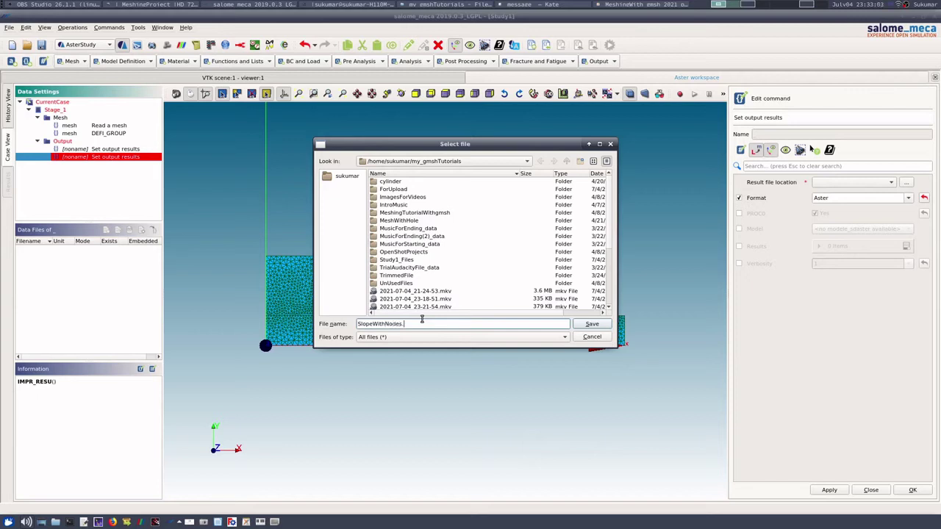
{"action": "type", "text": "m"}
{"action": "key", "text": "BackSpace"}
{"action": "type", "text": "dat"}
{"action": "left_click", "coordinate": [592, 324]}
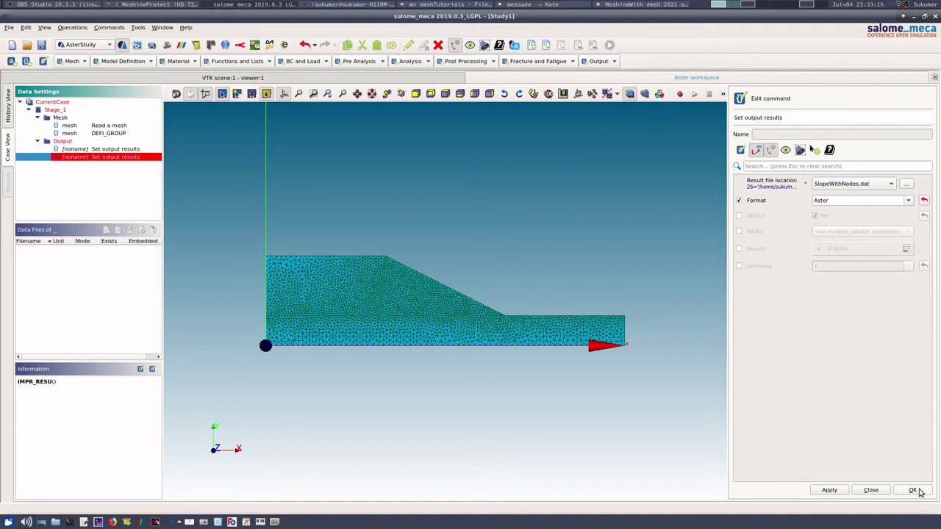
{"action": "left_click", "coordinate": [918, 490]}
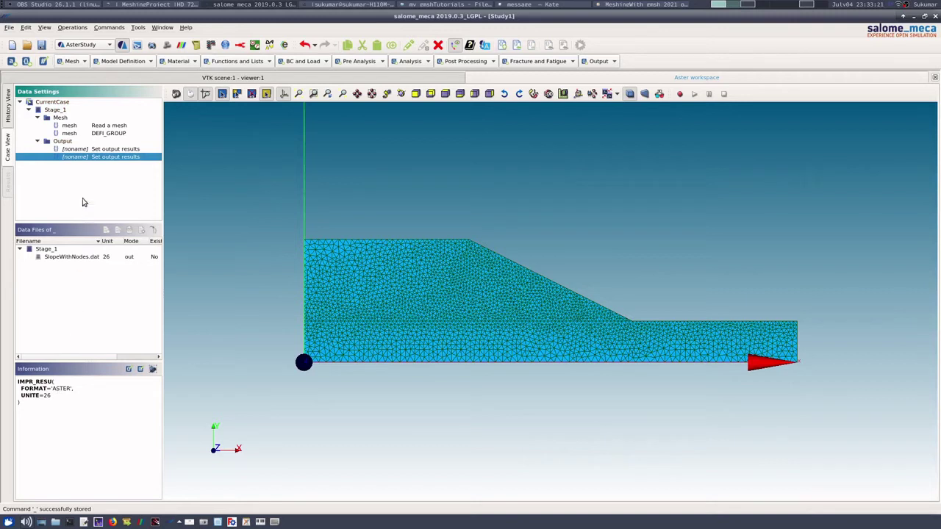
{"action": "left_click", "coordinate": [88, 150]}
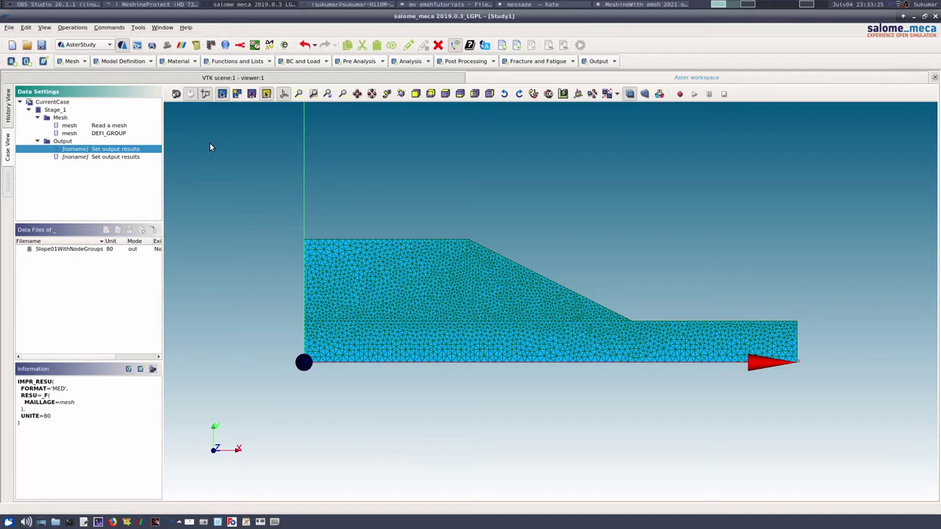
In History View, tick Stage_1, set 5 s auto refresh, run, and dismiss the save warning
{"action": "left_click", "coordinate": [8, 124]}
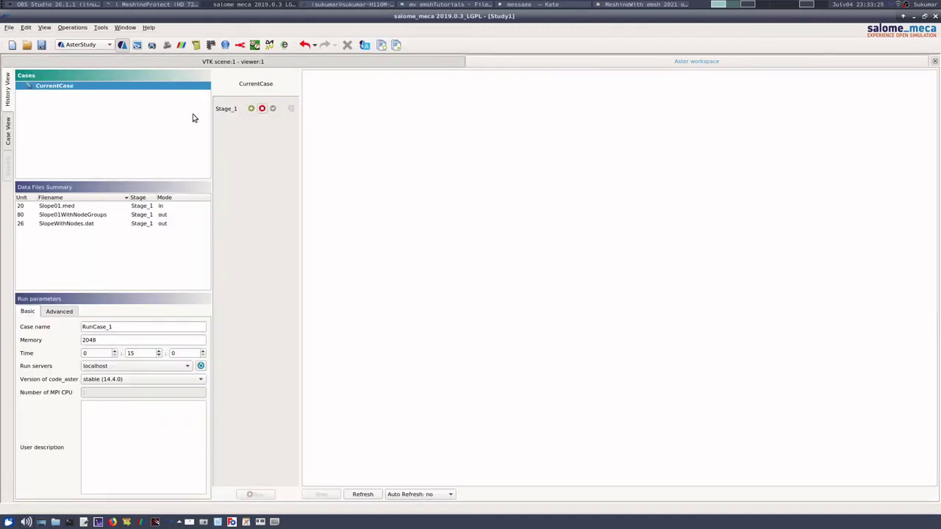
{"action": "left_click", "coordinate": [250, 109]}
{"action": "left_click", "coordinate": [433, 495]}
{"action": "left_click", "coordinate": [429, 444]}
{"action": "left_click", "coordinate": [257, 494]}
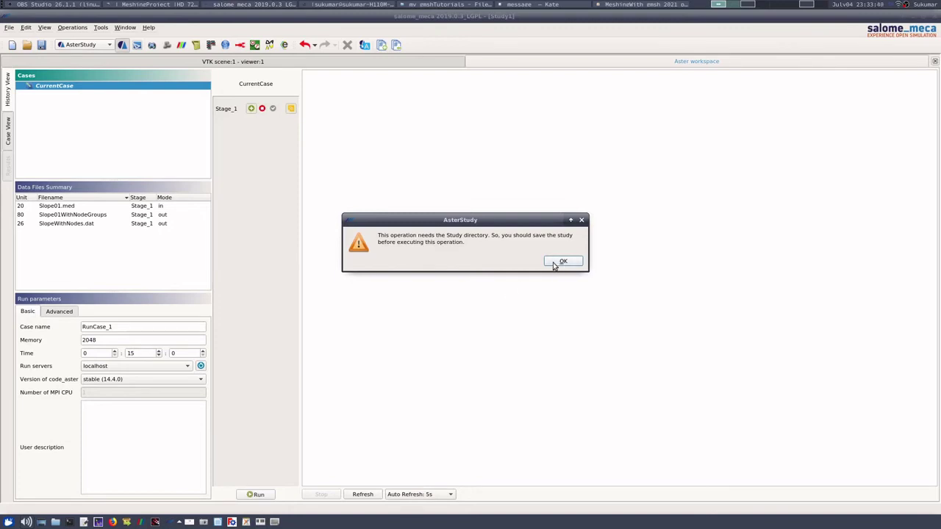
{"action": "left_click", "coordinate": [557, 264]}
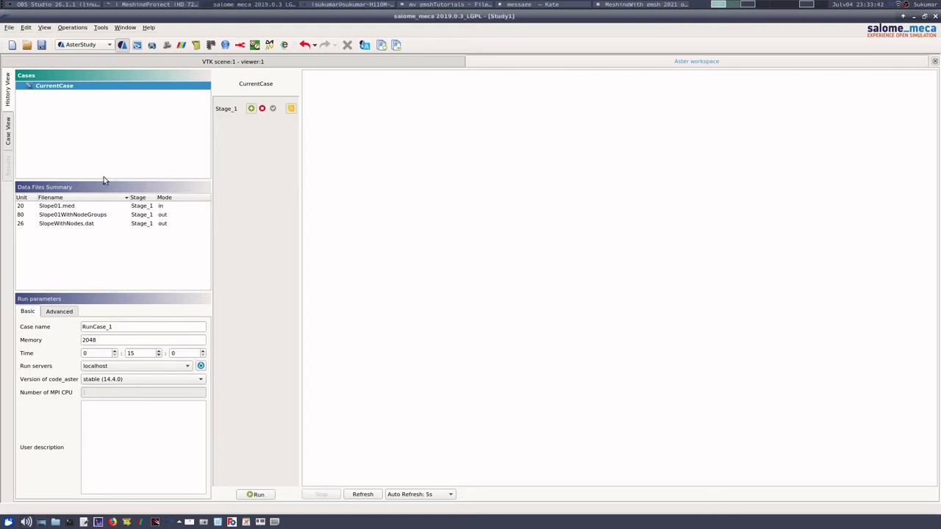
Start saving the study and retype its name, replacing Study1 with 'Study_MeshWithNo'
{"action": "left_click", "coordinate": [43, 46]}
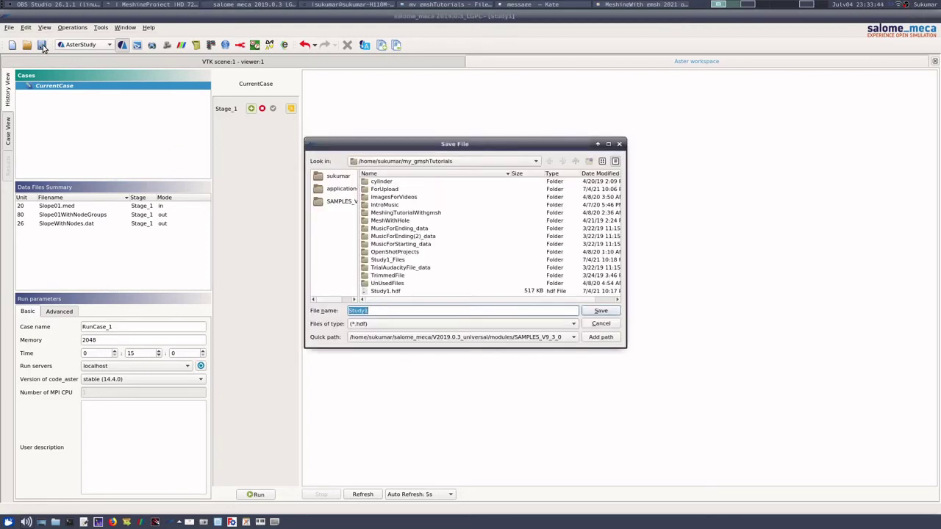
{"action": "left_click", "coordinate": [392, 311]}
{"action": "key", "text": "BackSpace"}
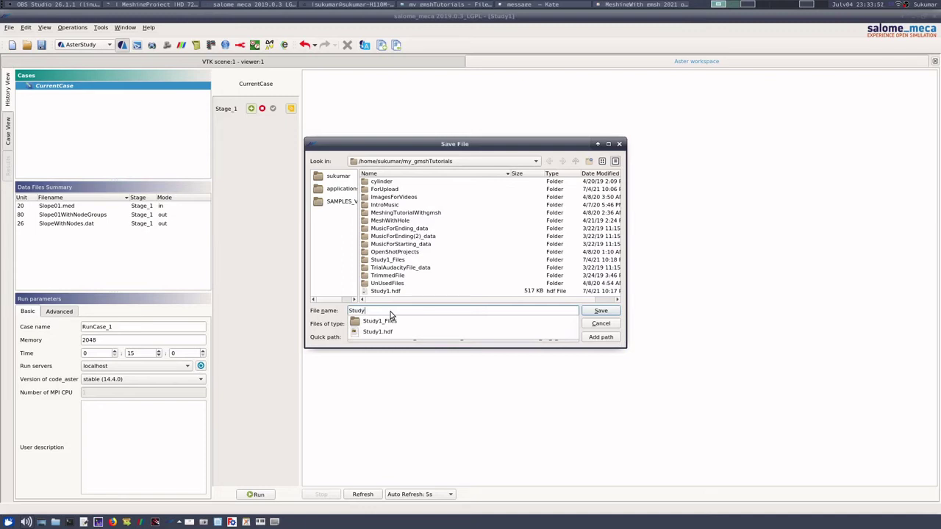
{"action": "key", "text": "BackSpace"}
{"action": "key", "text": "BackSpace"}
{"action": "key", "text": "BackSpace"}
{"action": "key", "text": "BackSpace"}
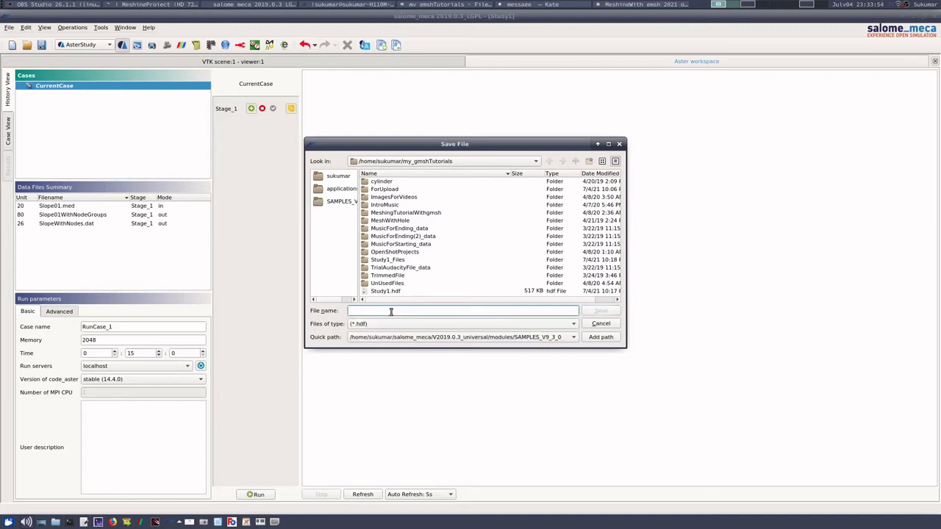
{"action": "type", "text": "S"}
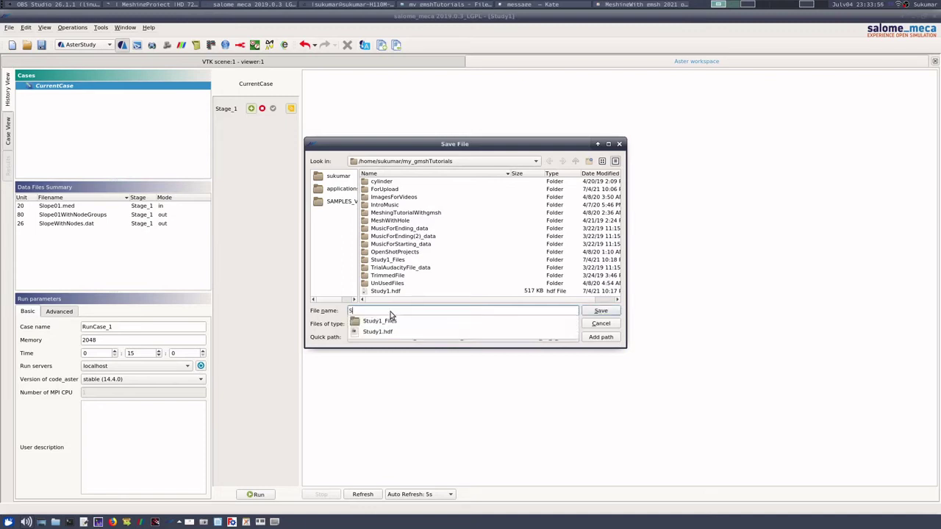
{"action": "type", "text": "tudy_Me"}
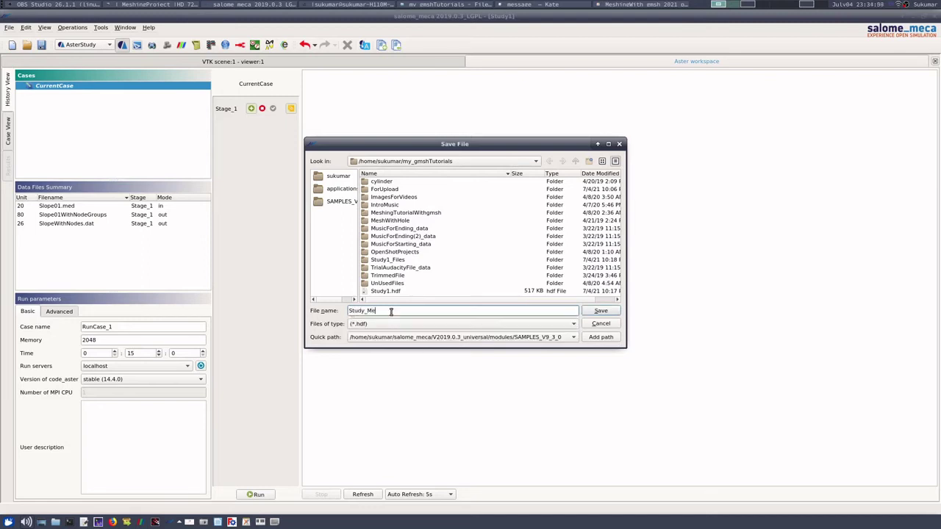
{"action": "type", "text": "shWithNodeGrp"}
Save the study as Study_MeshWithNodeGrp and run Stage_1, producing the Slope01WithNodeGroups .med and .dat files
{"action": "left_click", "coordinate": [593, 315]}
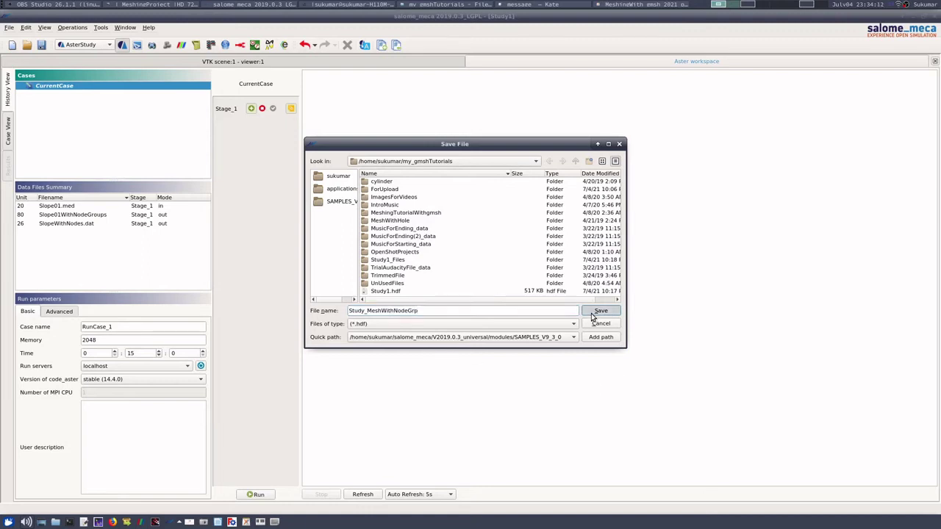
{"action": "left_click", "coordinate": [255, 494]}
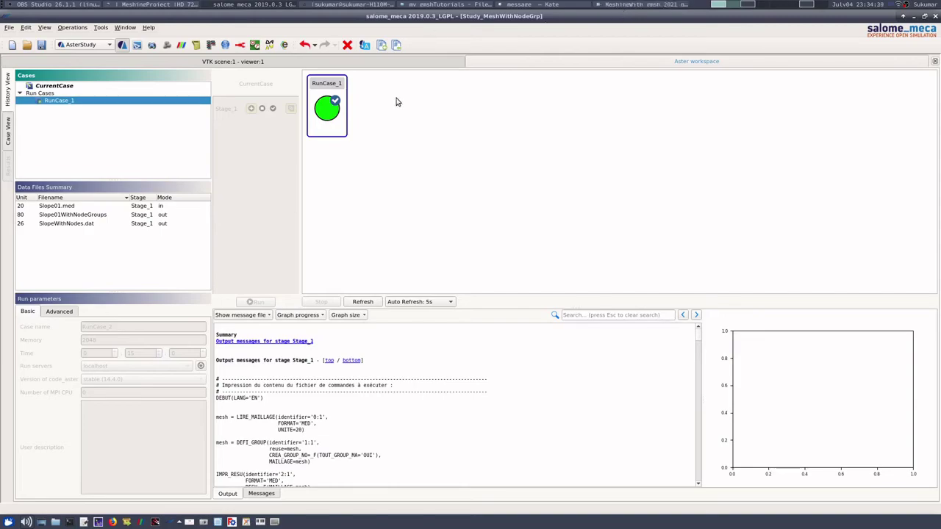
{"action": "left_click", "coordinate": [432, 8]}
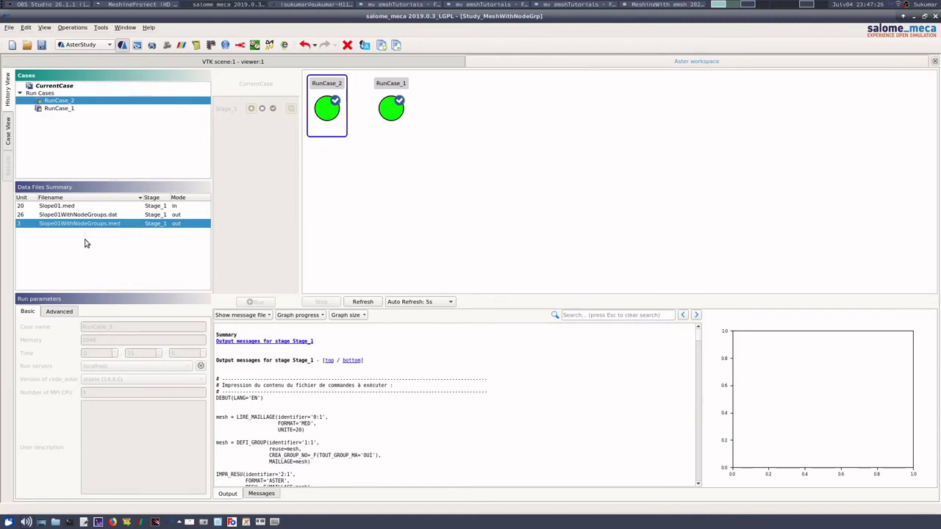
Browse to the my_gmshTutorials folder containing the Slope01WithNodeGroups.med output
{"action": "left_click", "coordinate": [100, 214]}
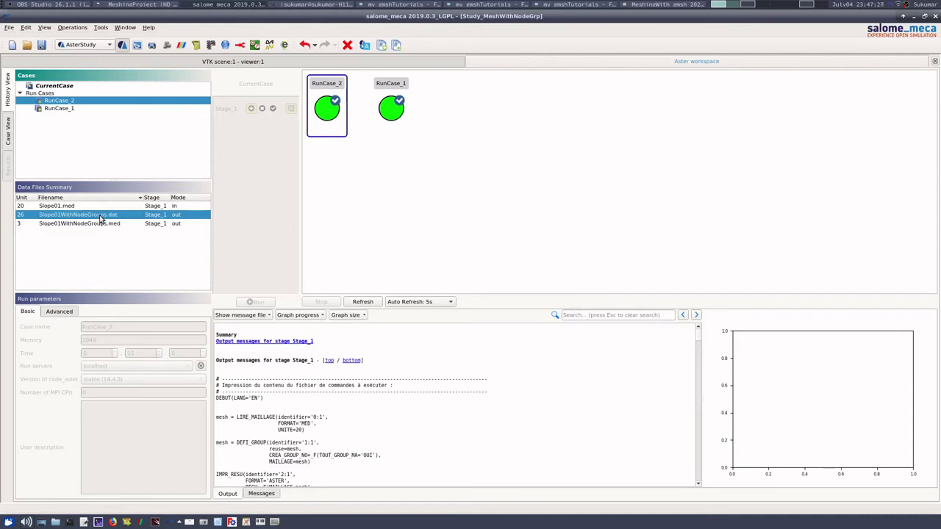
{"action": "left_click", "coordinate": [95, 224]}
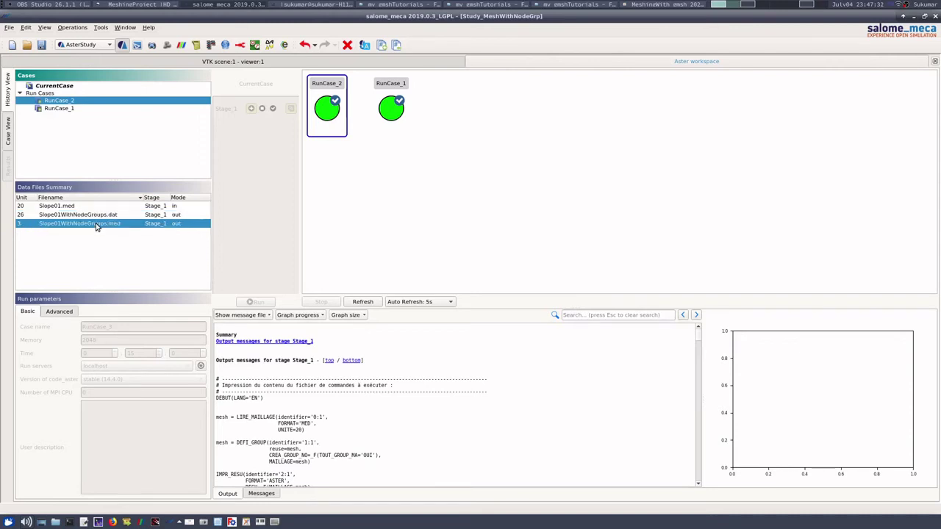
{"action": "right_click", "coordinate": [96, 228]}
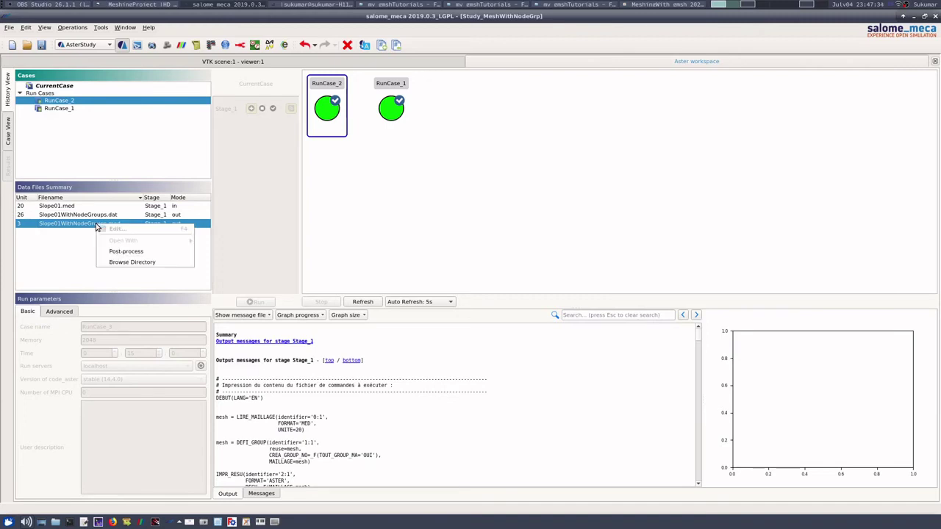
{"action": "left_click", "coordinate": [115, 263]}
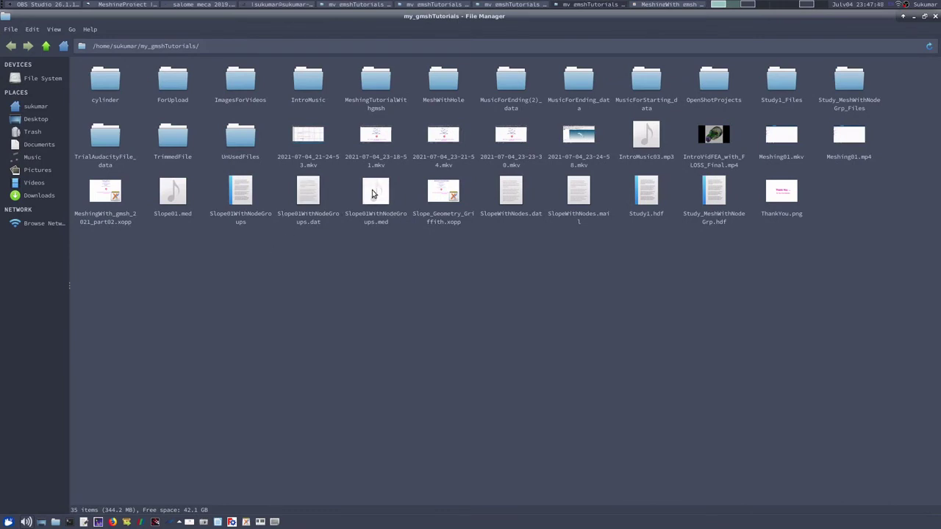
Open Slope01WithNodeGroups.dat in Kate to view its COOR_3D node coordinates
{"action": "left_click", "coordinate": [243, 196]}
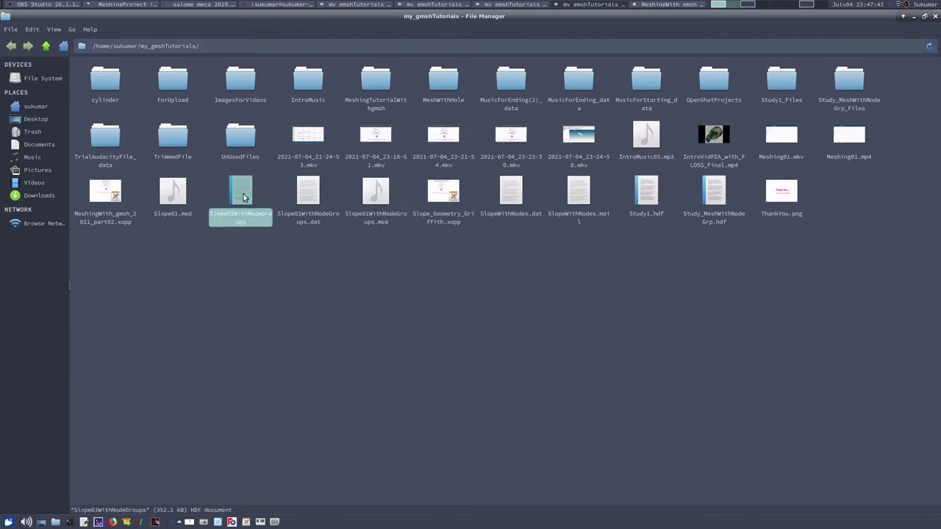
{"action": "left_click", "coordinate": [315, 261]}
{"action": "left_click", "coordinate": [308, 192]}
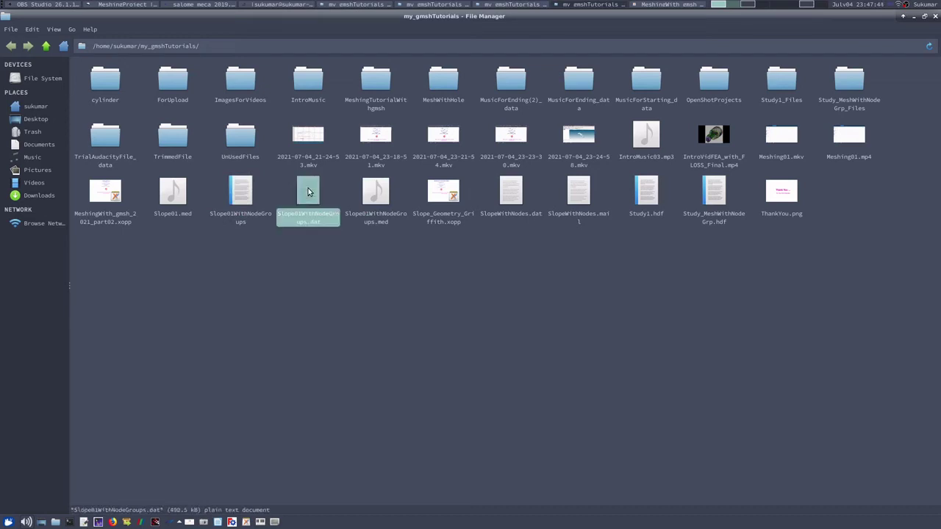
{"action": "double_click", "coordinate": [308, 192]}
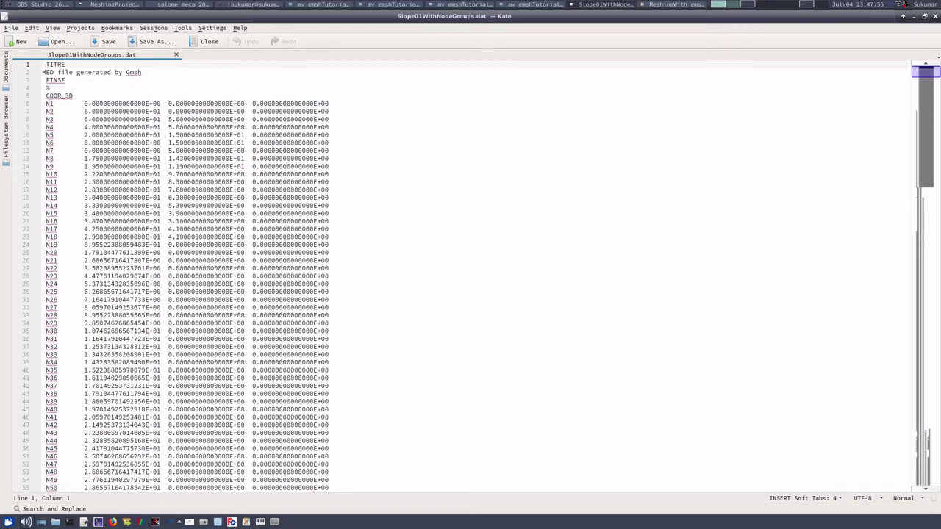
Scroll Slope01WithNodeGroups.dat to the GROUP_NO block listing TOP_LAYER nodes N4, N5, N6
{"action": "left_click_drag", "start_coordinate": [924, 72], "coordinate": [860, 433]}
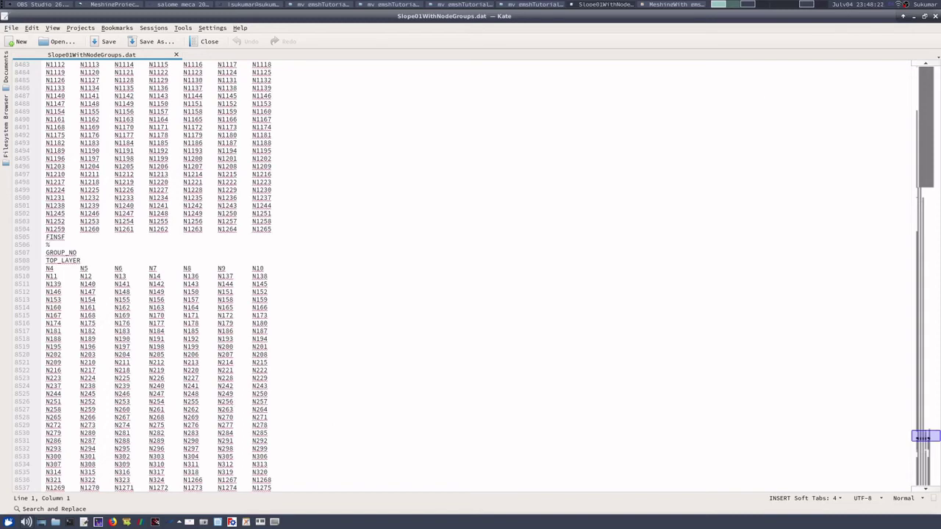
Close Kate, return to salome_meca and save the Study_MeshWithNodeGrp study
{"action": "left_click", "coordinate": [936, 18]}
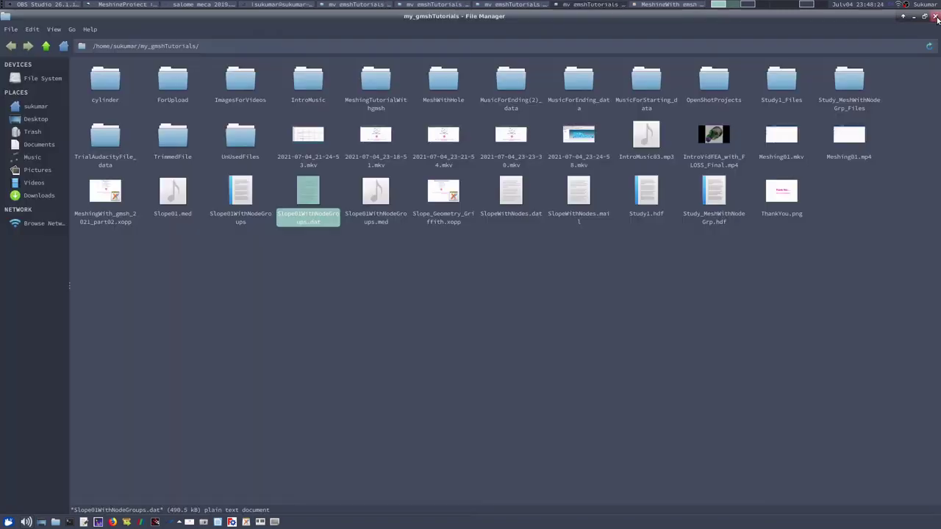
{"action": "left_click", "coordinate": [368, 336]}
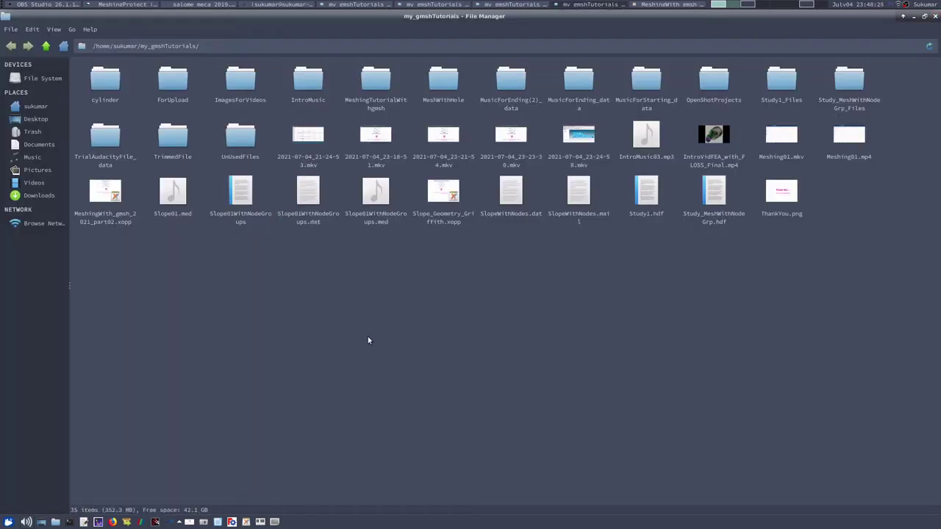
{"action": "left_click", "coordinate": [249, 197]}
{"action": "left_click", "coordinate": [336, 299]}
{"action": "left_click", "coordinate": [219, 5]}
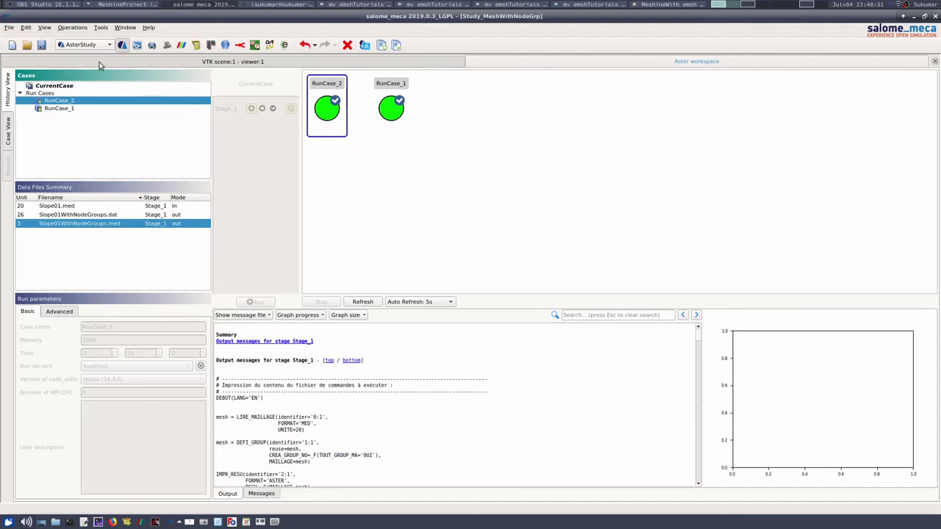
{"action": "left_click", "coordinate": [43, 49]}
Quit salome_meca with server shutdown, then relaunch into a new study with the Mesh module active
{"action": "left_click", "coordinate": [936, 16]}
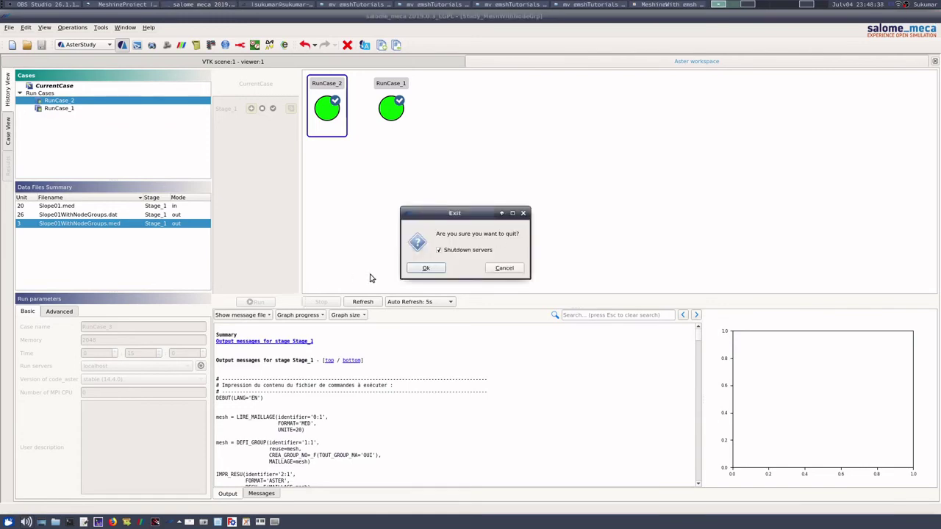
{"action": "left_click", "coordinate": [423, 268]}
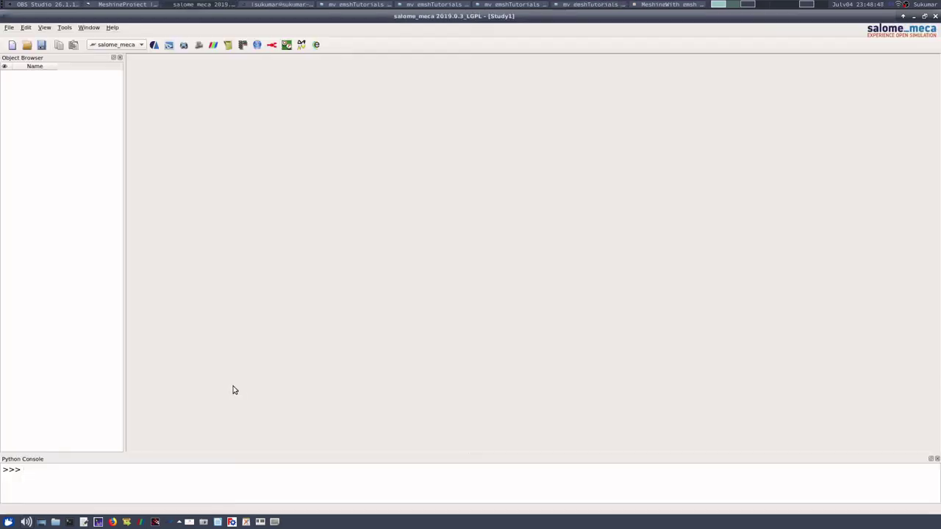
{"action": "left_click", "coordinate": [198, 46]}
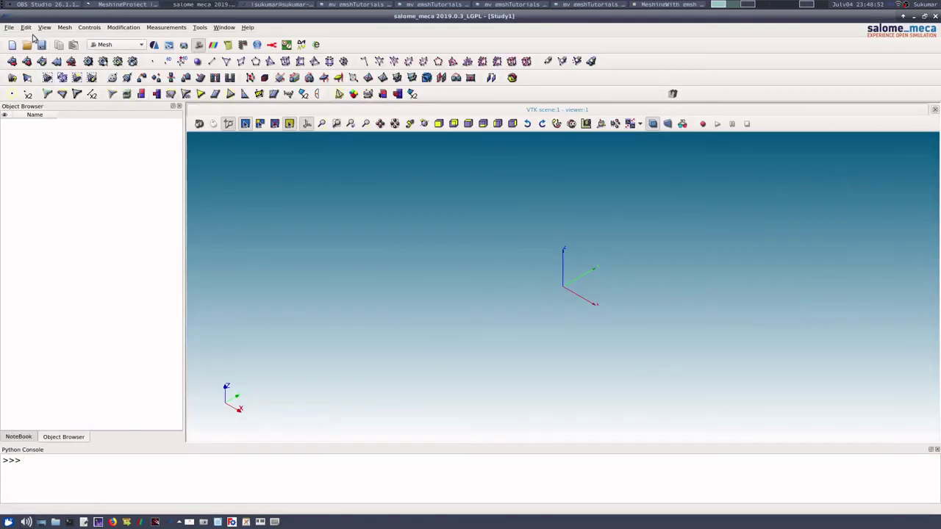
{"action": "left_click", "coordinate": [11, 28]}
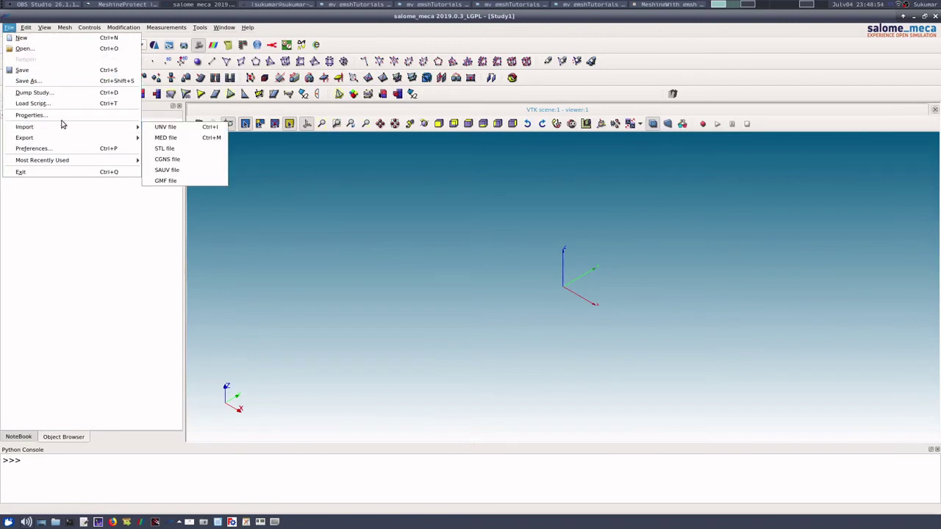
Import Slope01WithNodeGroups.med from my_gmshTutorials as a MED mesh
{"action": "left_click", "coordinate": [155, 136]}
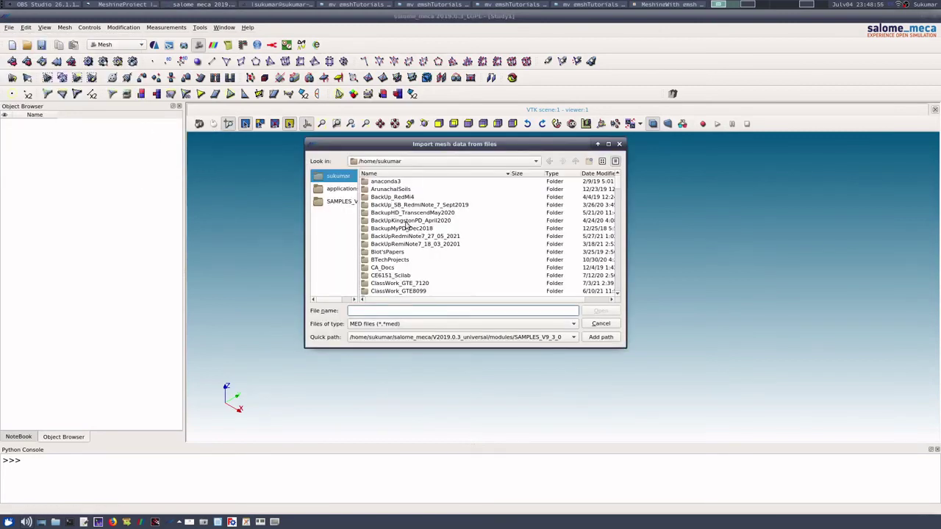
{"action": "scroll", "coordinate": [403, 248], "scroll_direction": "down", "scroll_amount": 5}
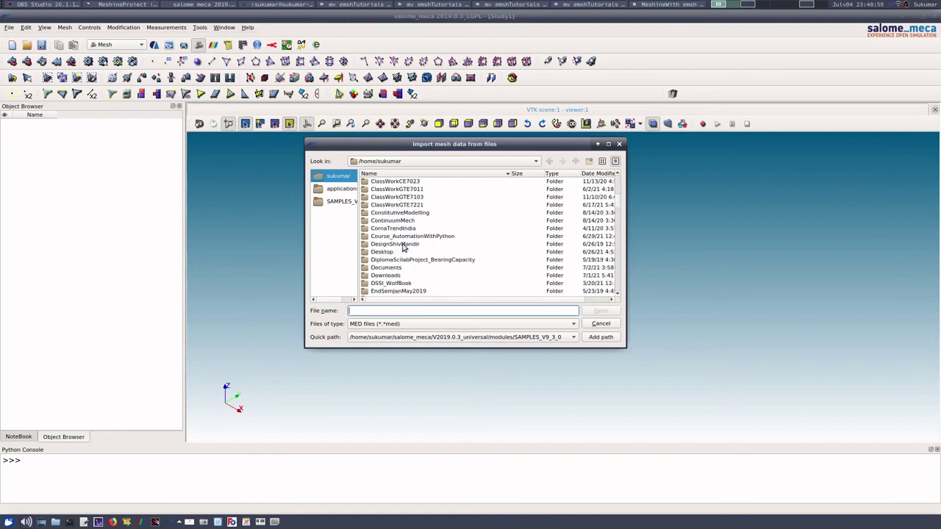
{"action": "scroll", "coordinate": [403, 247], "scroll_direction": "down", "scroll_amount": 8}
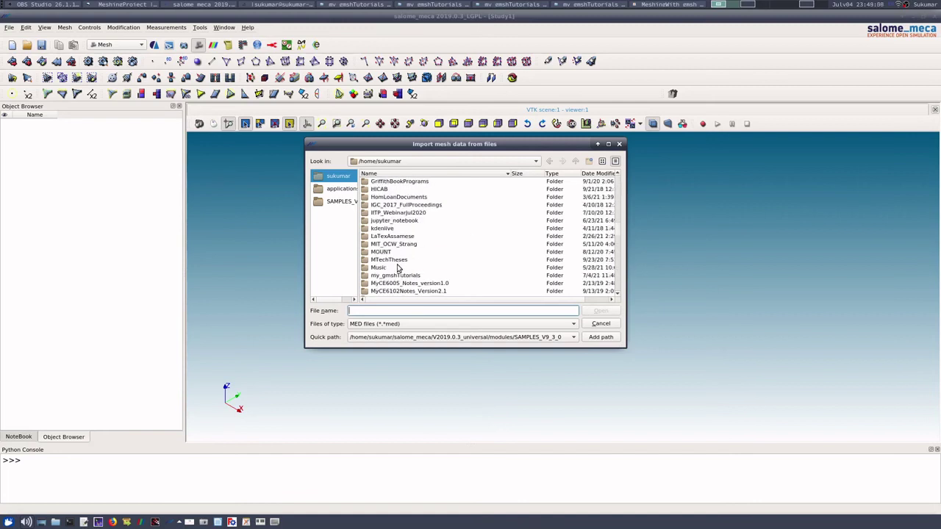
{"action": "double_click", "coordinate": [398, 276]}
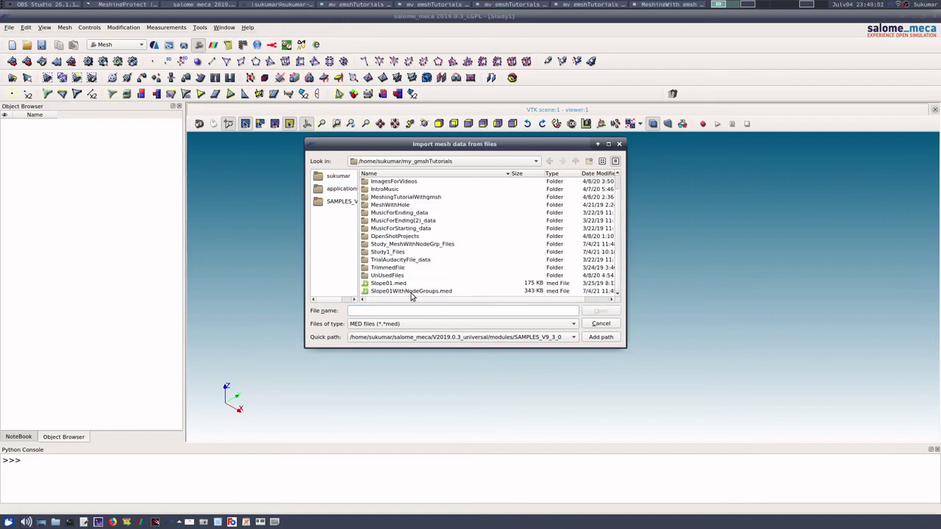
{"action": "left_click", "coordinate": [412, 292]}
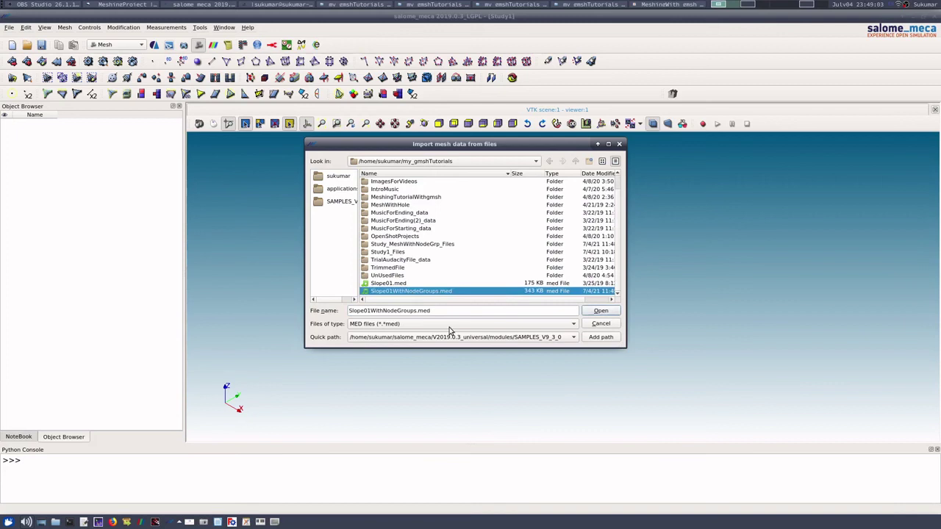
{"action": "left_click", "coordinate": [600, 312]}
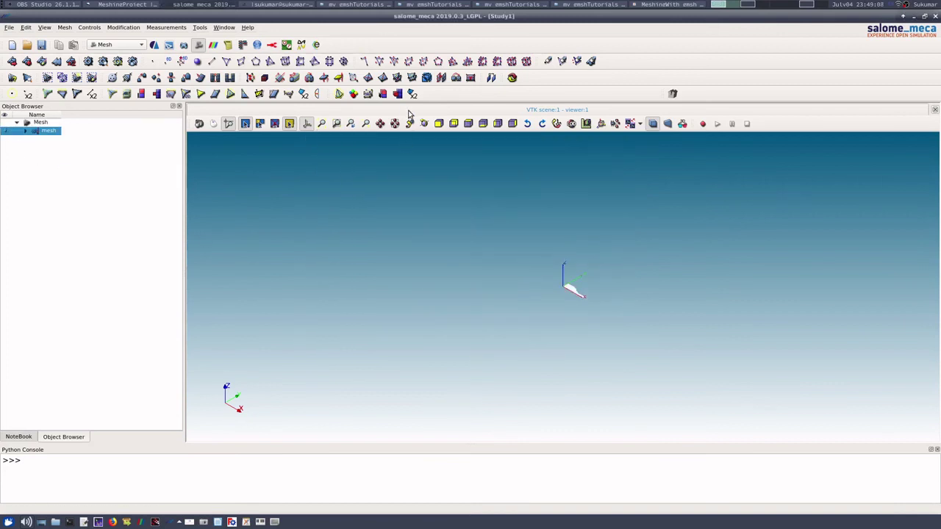
Show the mesh in the -OZ front view, zoomed and panned into place
{"action": "left_click", "coordinate": [468, 124]}
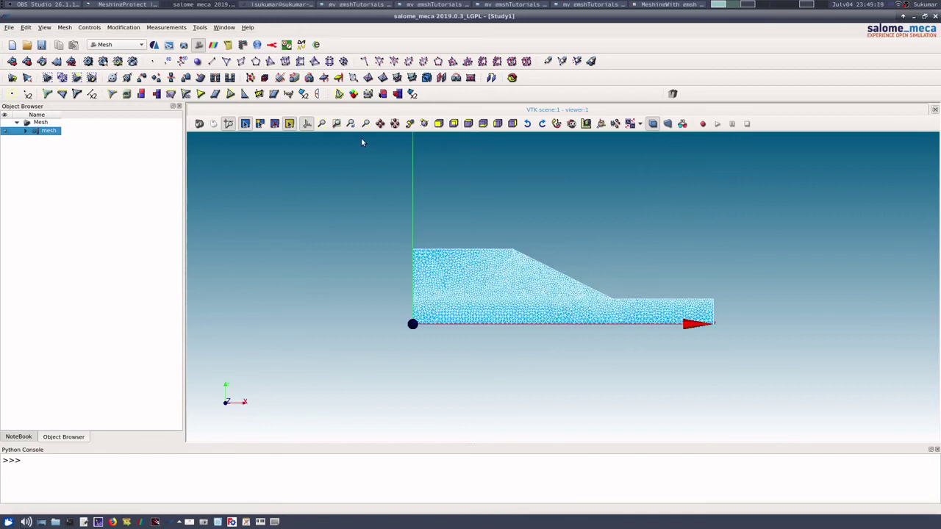
{"action": "left_click", "coordinate": [394, 124]}
{"action": "scroll", "coordinate": [389, 211], "scroll_direction": "up", "scroll_amount": 8}
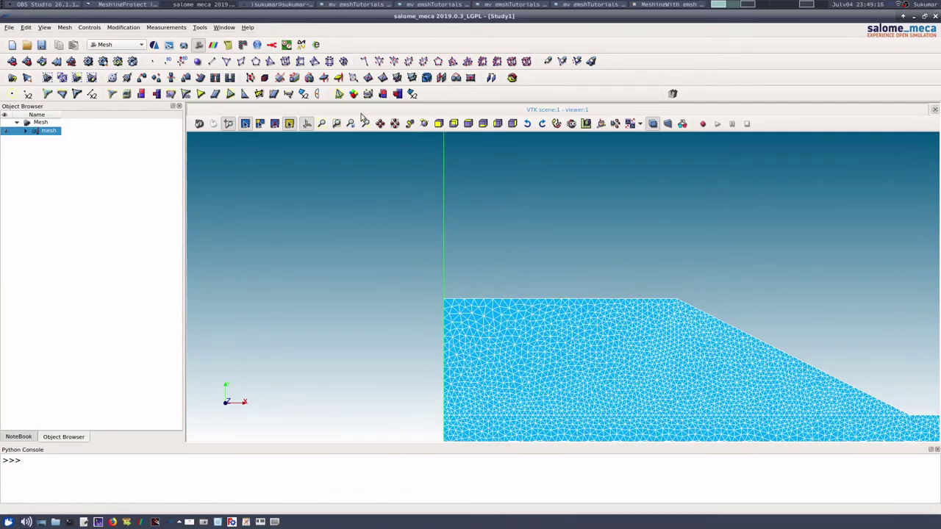
{"action": "left_click", "coordinate": [380, 124]}
{"action": "left_click_drag", "start_coordinate": [555, 314], "coordinate": [349, 228]}
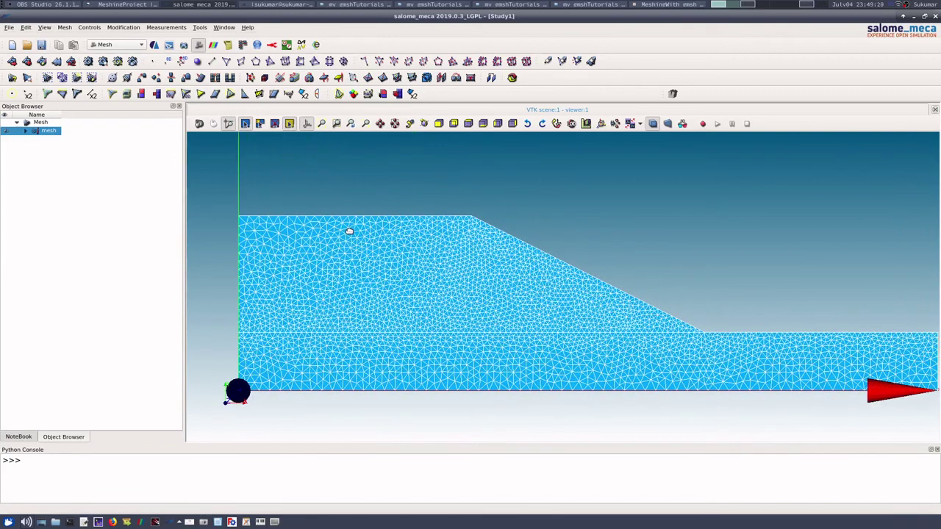
Expand the mesh's Groups of Nodes and display the BASE_LAYER group
{"action": "left_click", "coordinate": [26, 131]}
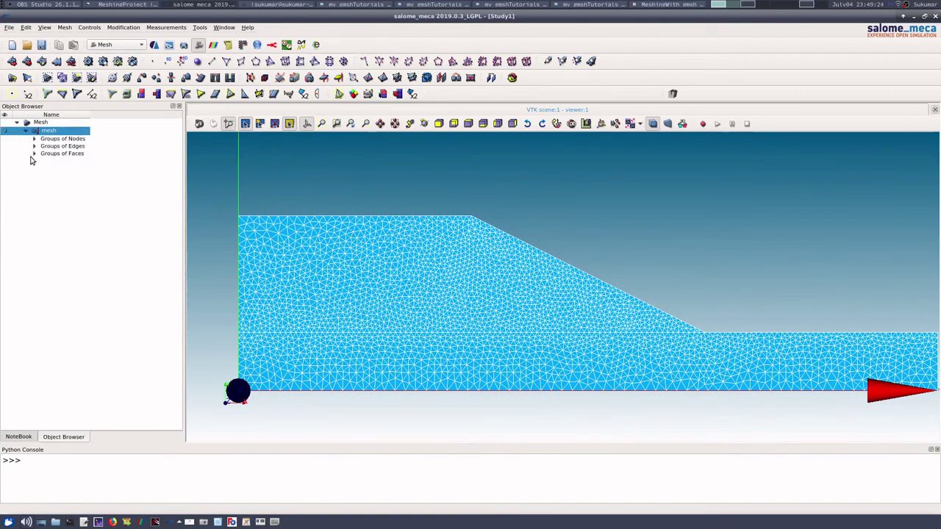
{"action": "left_click", "coordinate": [34, 139]}
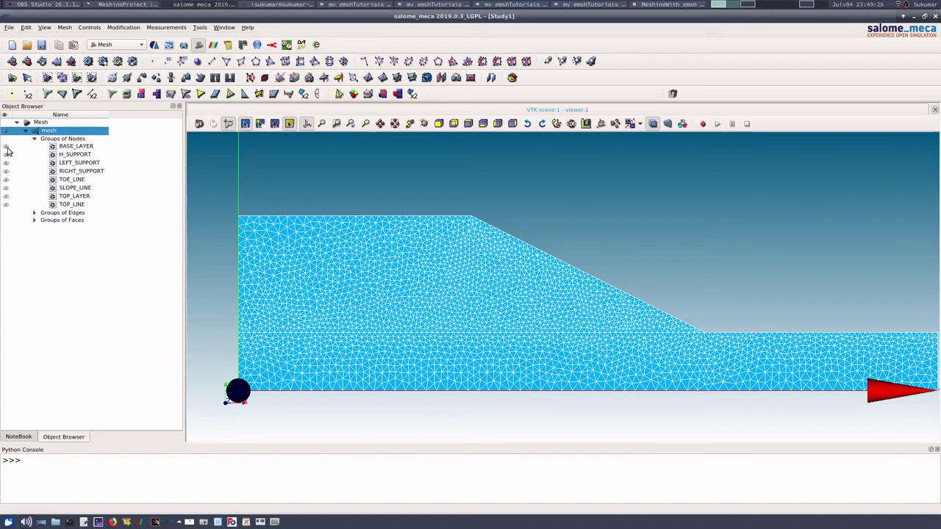
{"action": "left_click", "coordinate": [7, 148]}
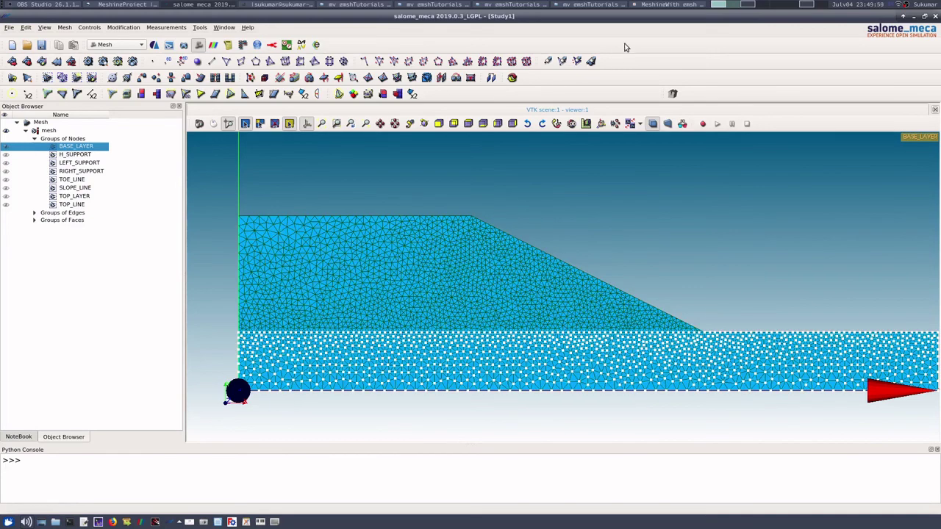
Bring up page 3 of the Xournal++ notes, zoomed out to show DEBUT through FIN()
{"action": "left_click", "coordinate": [659, 6]}
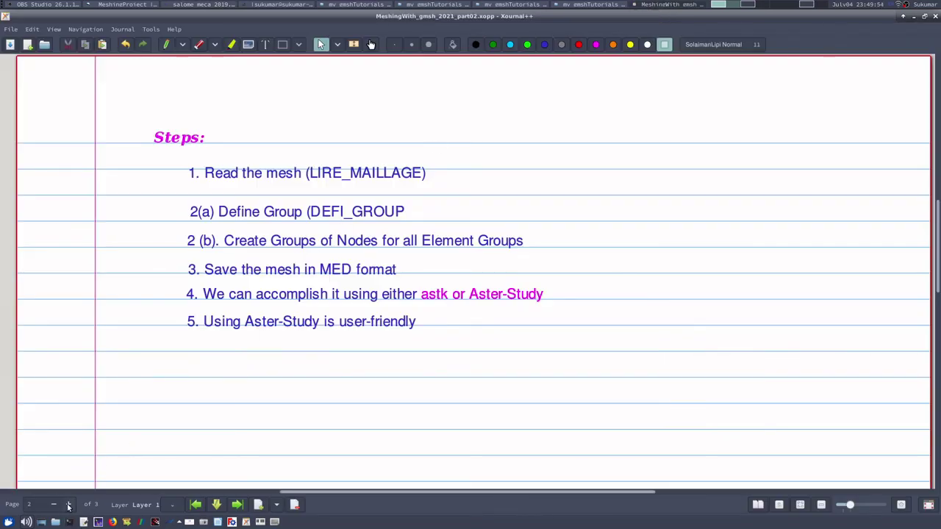
{"action": "left_click", "coordinate": [68, 506]}
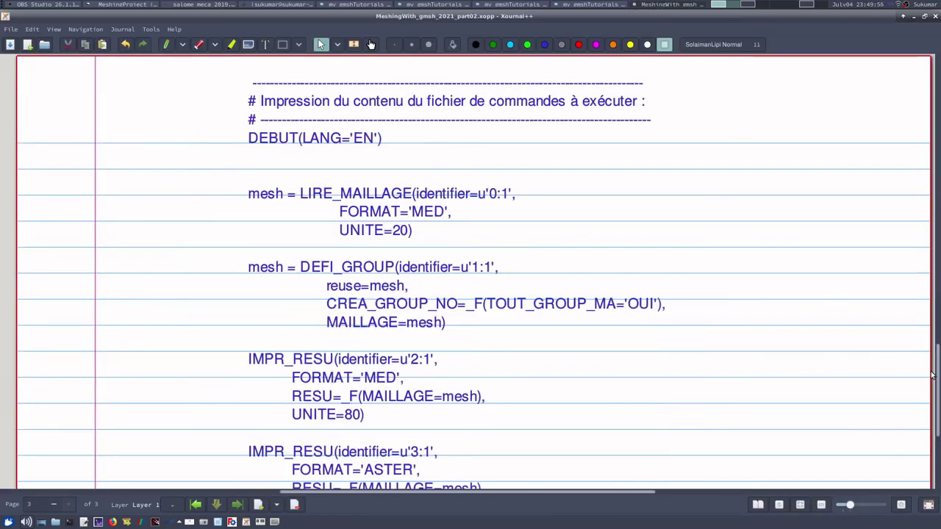
{"action": "left_click_drag", "start_coordinate": [938, 374], "coordinate": [927, 399]}
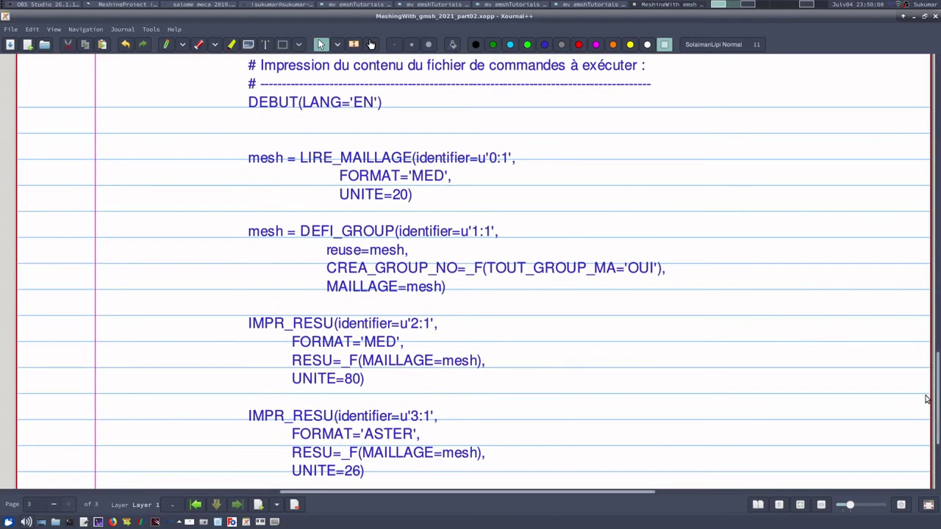
{"action": "left_click", "coordinate": [821, 506]}
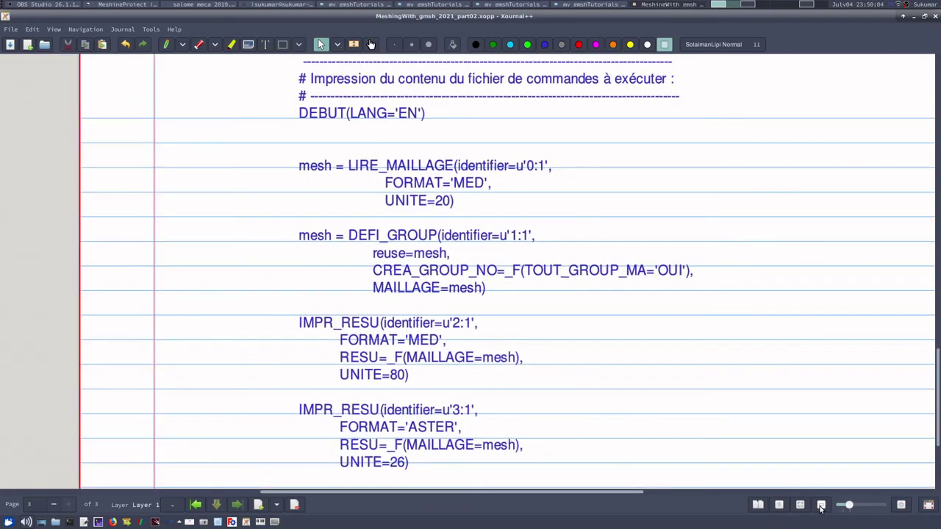
{"action": "left_click", "coordinate": [821, 506]}
{"action": "left_click", "coordinate": [821, 506]}
{"action": "left_click", "coordinate": [821, 507]}
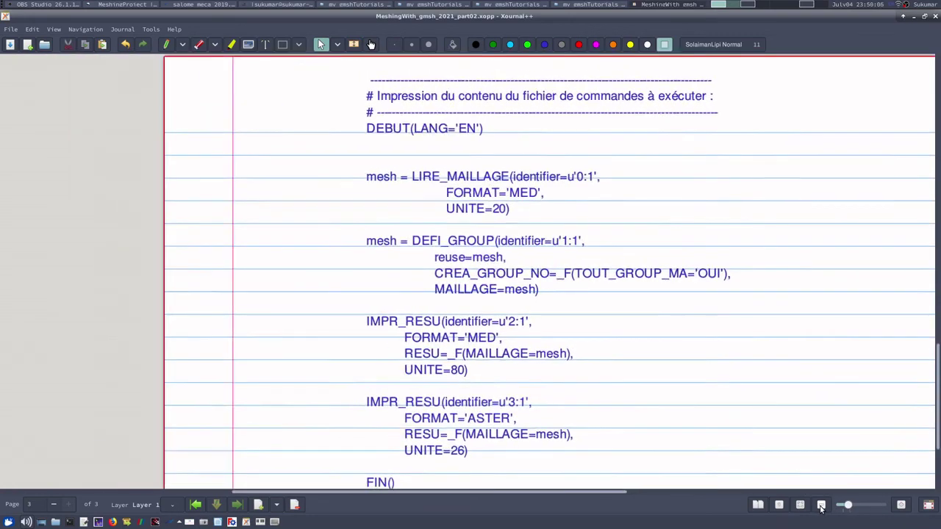
{"action": "left_click", "coordinate": [822, 505]}
{"action": "left_click", "coordinate": [821, 506]}
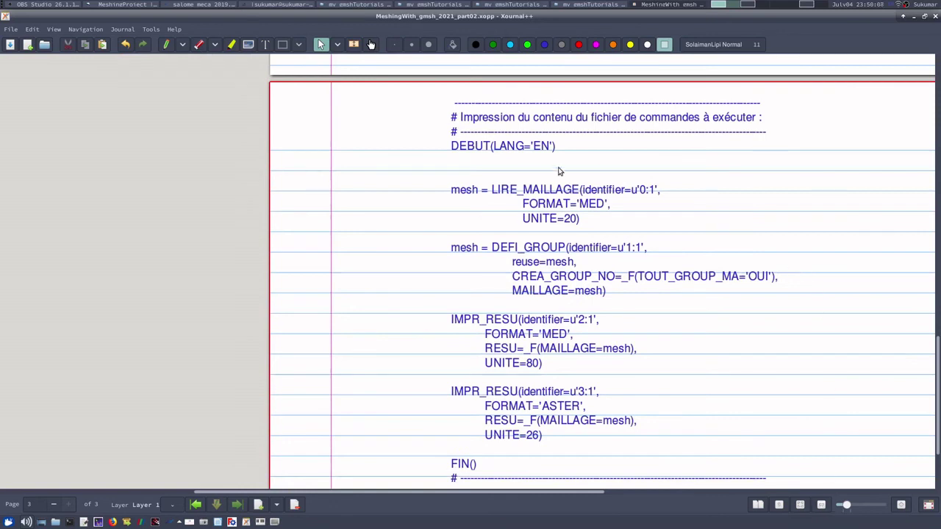